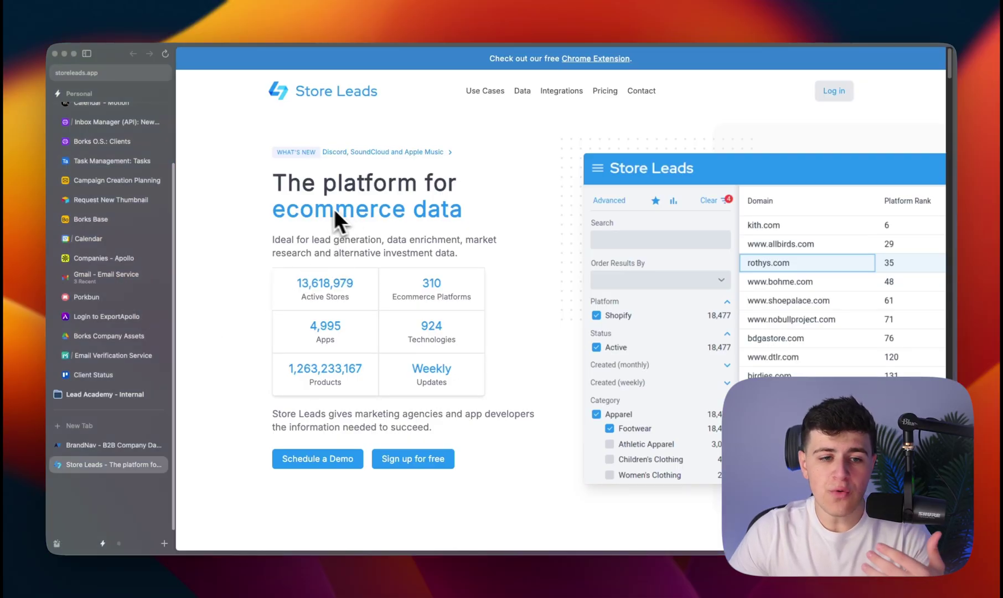
# Step: Look over the Store Leads headline and the BrandNav site, then bring up Store Leads pricing
pyautogui.moveTo(274, 194); pyautogui.dragTo(477, 207)
pyautogui.click(477, 207)
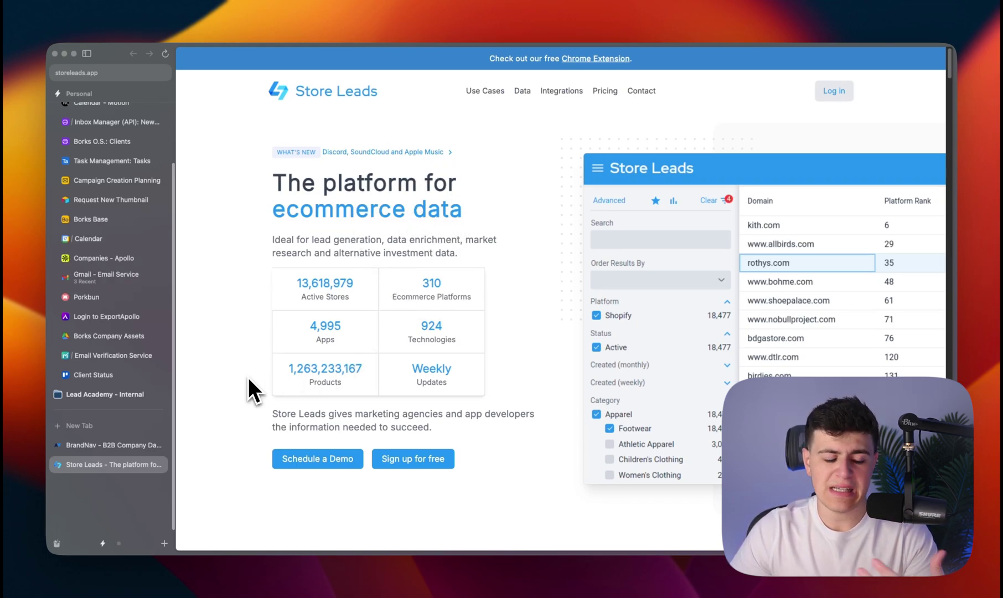
pyautogui.click(130, 446)
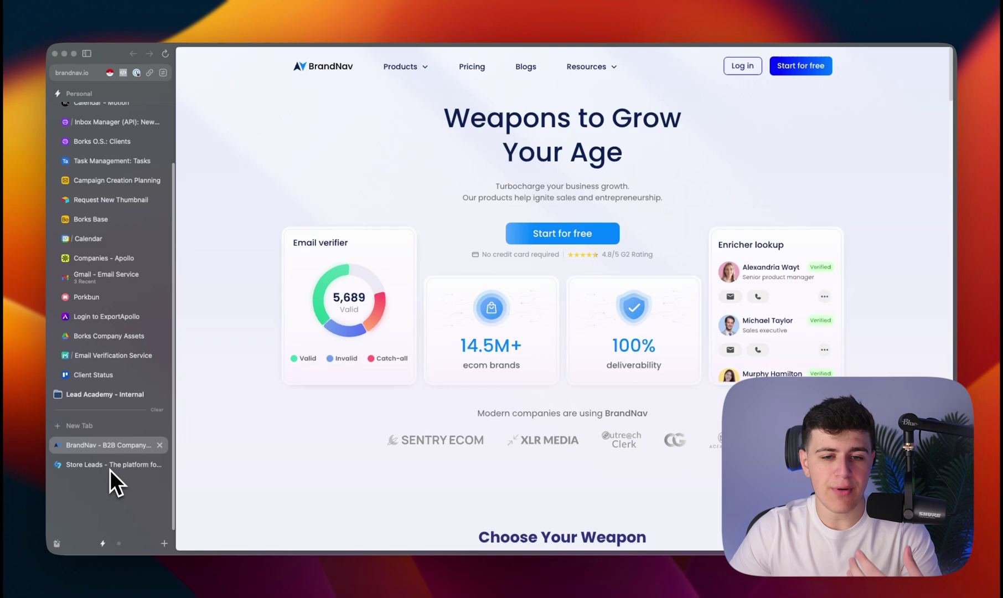
pyautogui.click(109, 468)
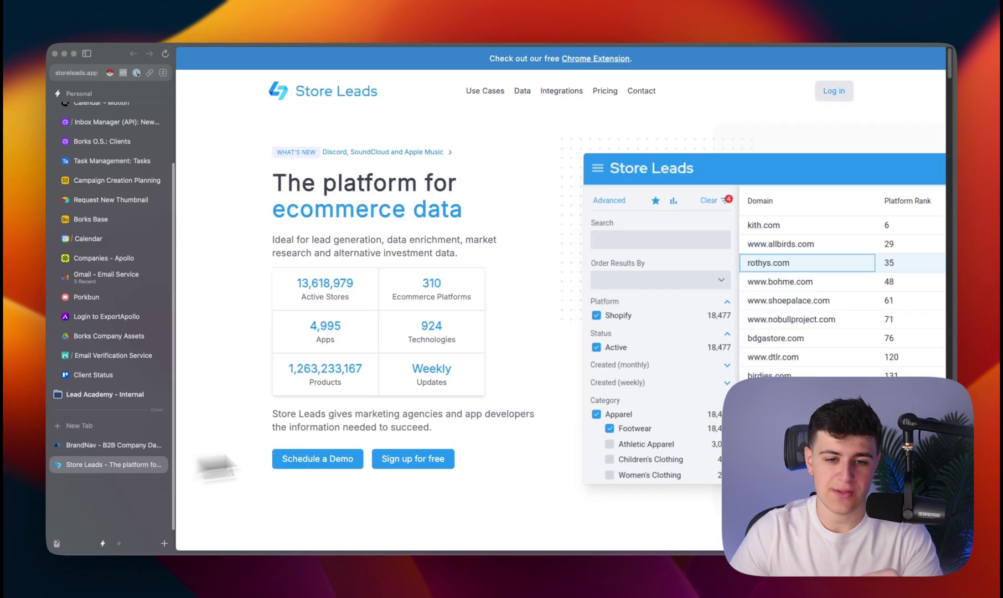
pyautogui.click(601, 95)
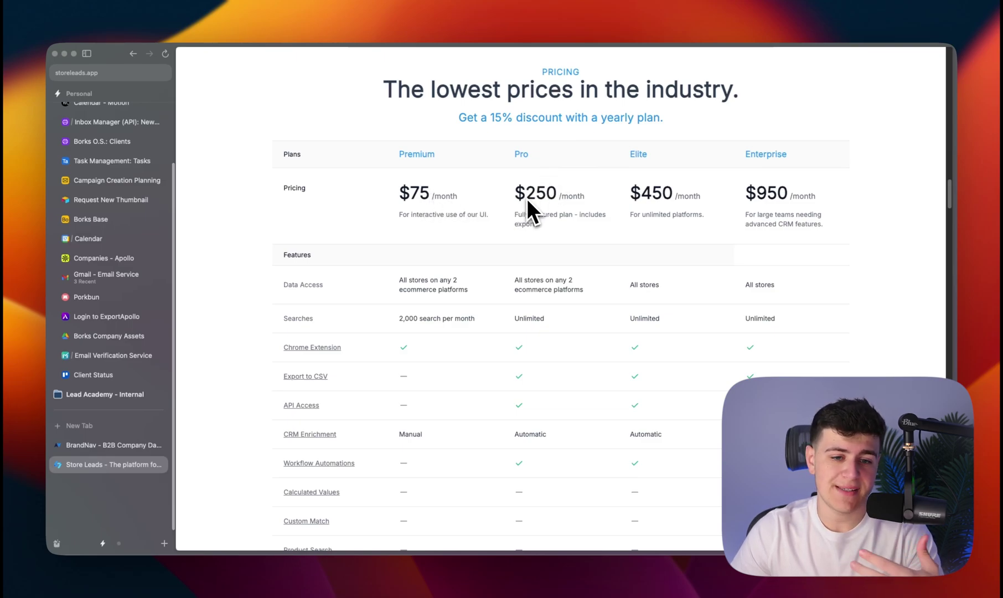
# Step: Review Store Leads' $250 Pro and $75 Premium plans, then its 13,618,979 active stores count
pyautogui.moveTo(514, 193); pyautogui.dragTo(558, 199)
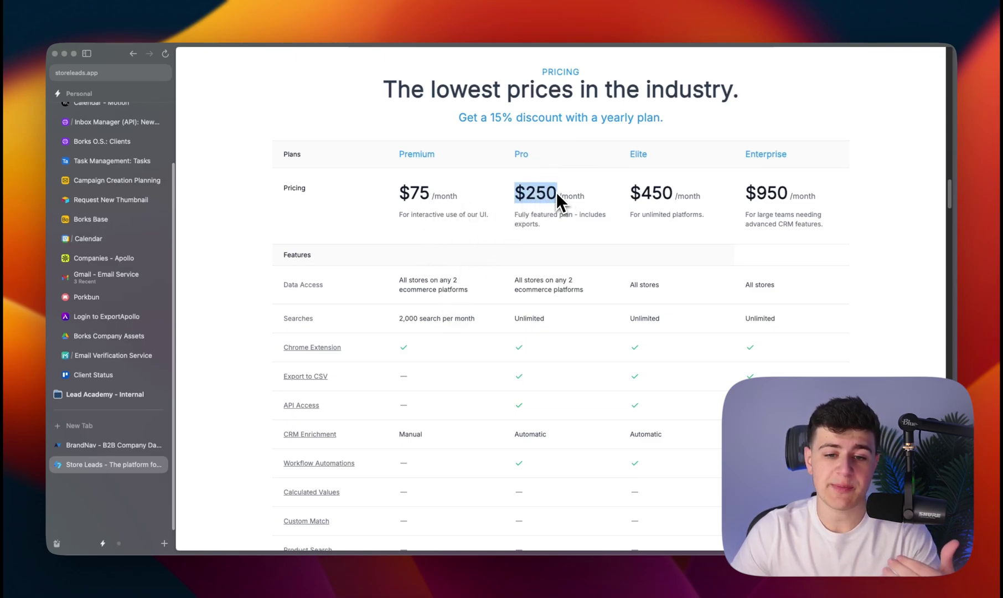
pyautogui.click(530, 320)
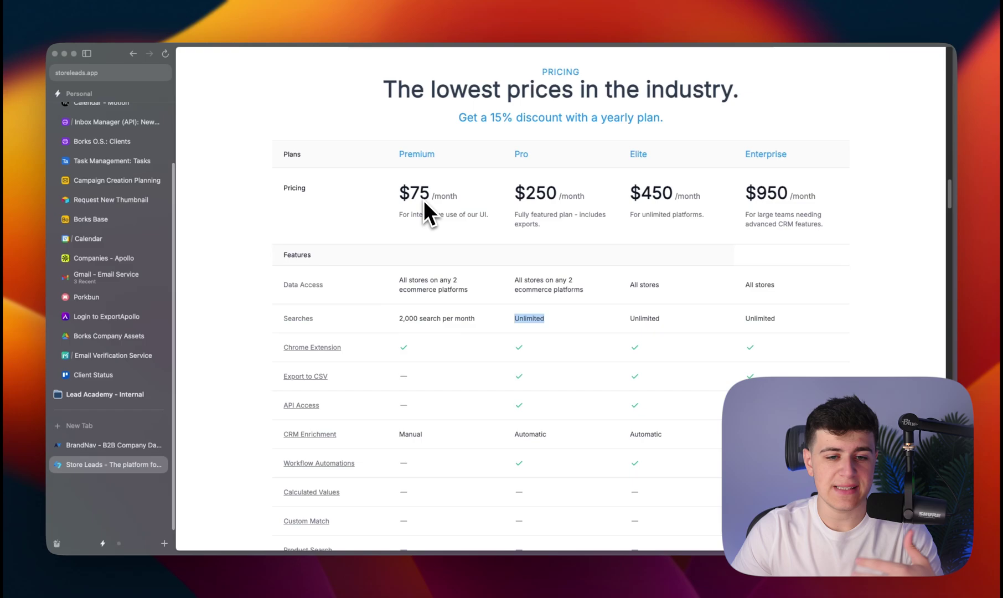
pyautogui.moveTo(428, 196); pyautogui.dragTo(402, 195)
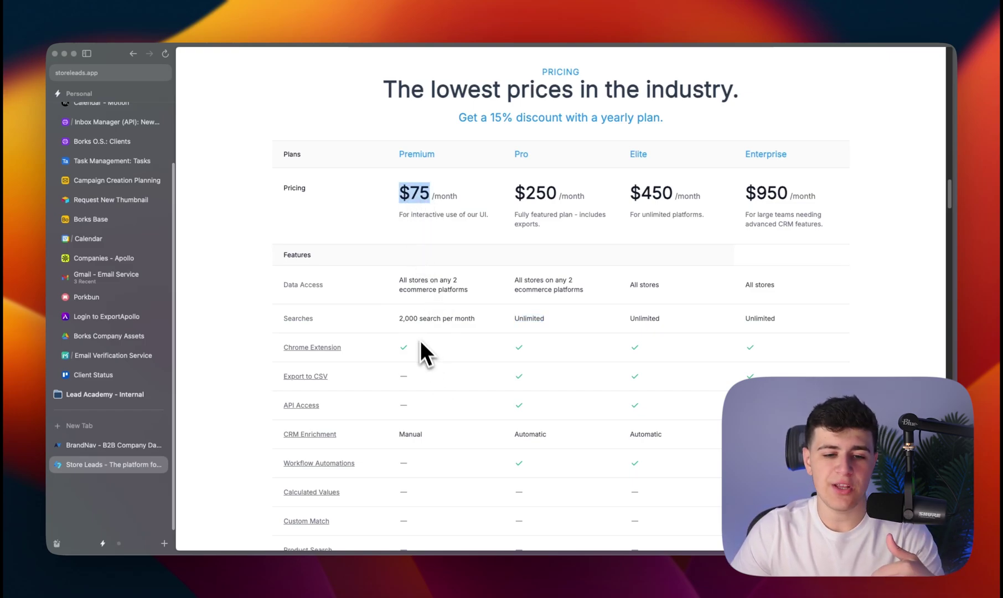
pyautogui.doubleClick(405, 320)
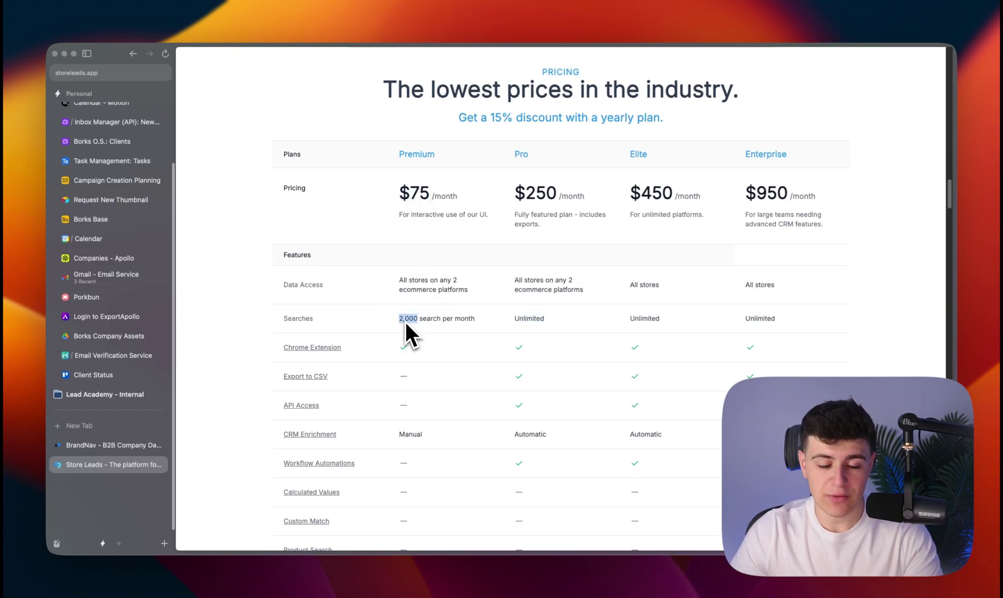
pyautogui.click(518, 193)
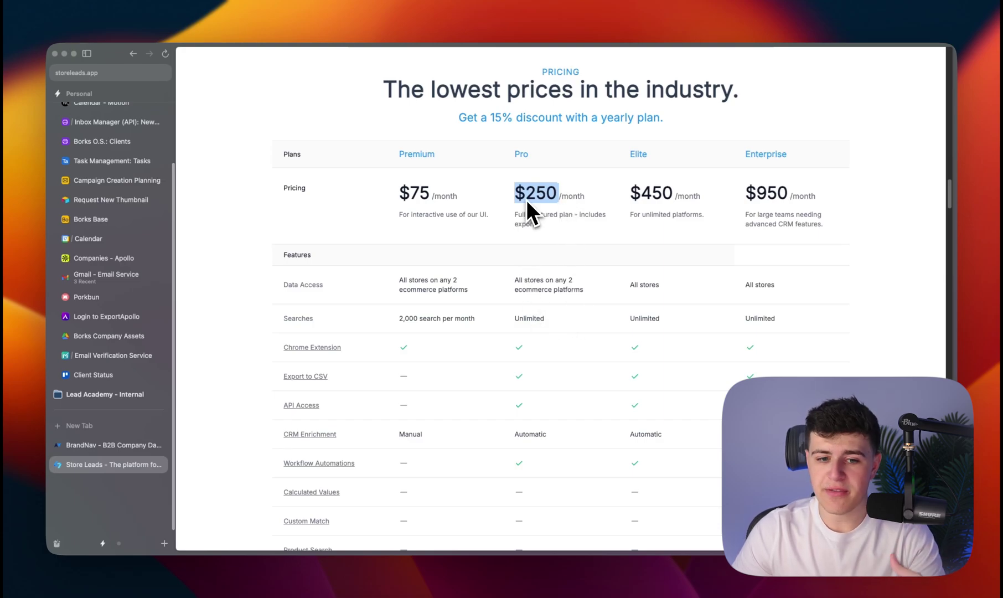
pyautogui.click(134, 53)
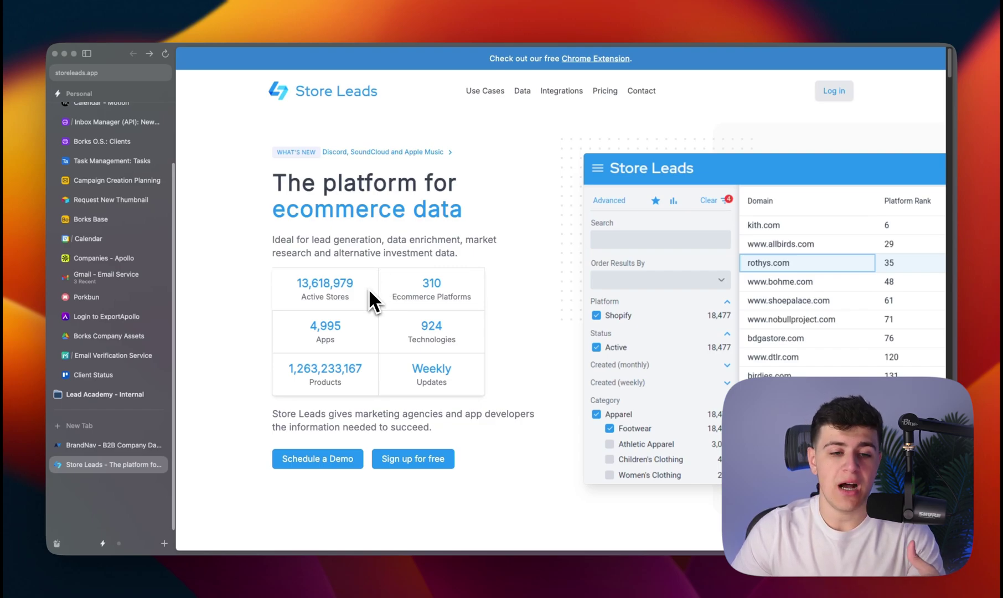
pyautogui.moveTo(368, 288); pyautogui.dragTo(283, 288)
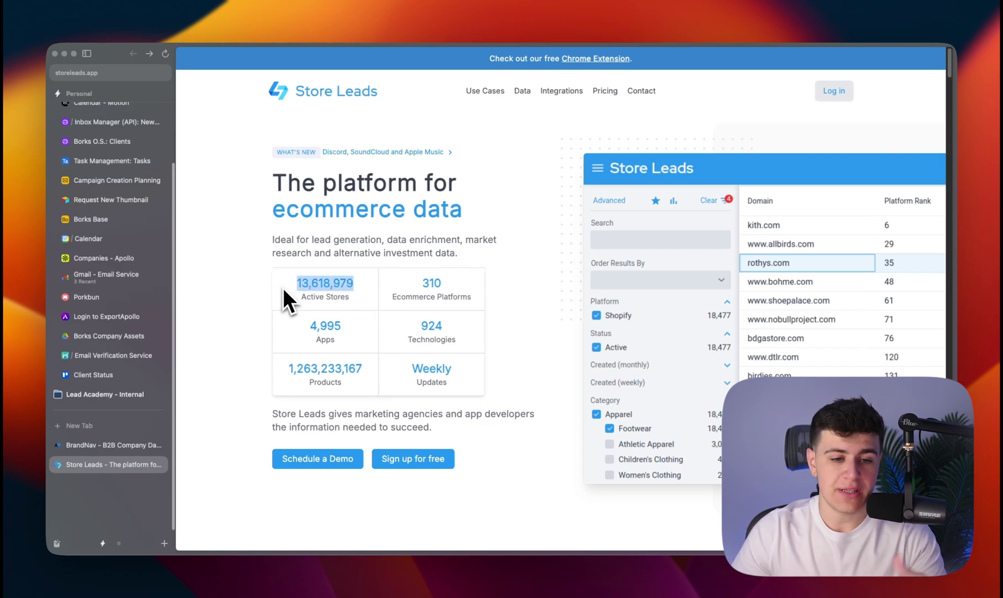
# Step: Show BrandNav's Screener pricing, including Enterprise's 5,000 searches/day, then start a new tab
pyautogui.click(121, 445)
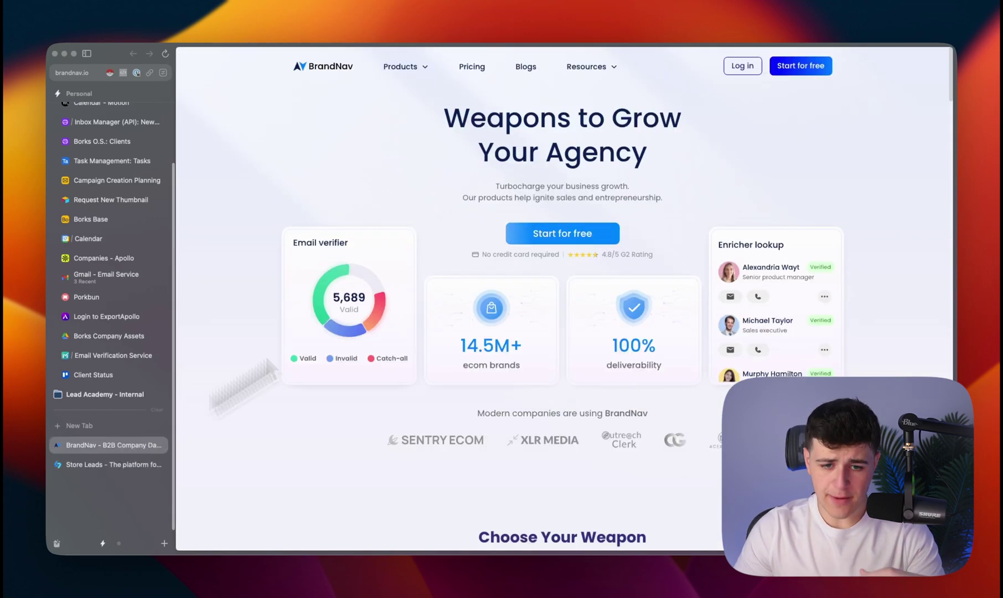
pyautogui.click(478, 71)
pyautogui.click(308, 326)
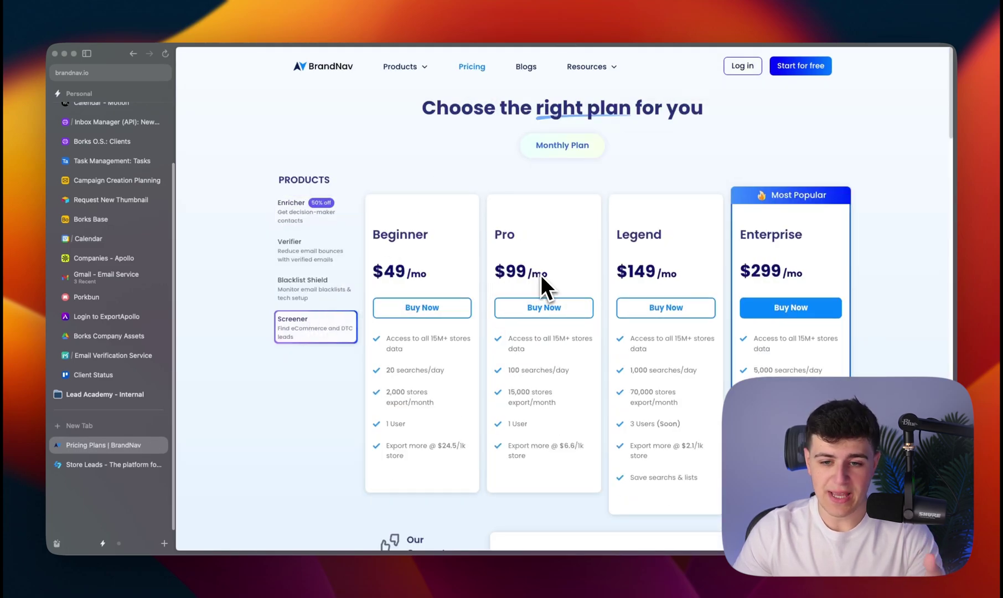
pyautogui.scroll(-1, 678, 254)
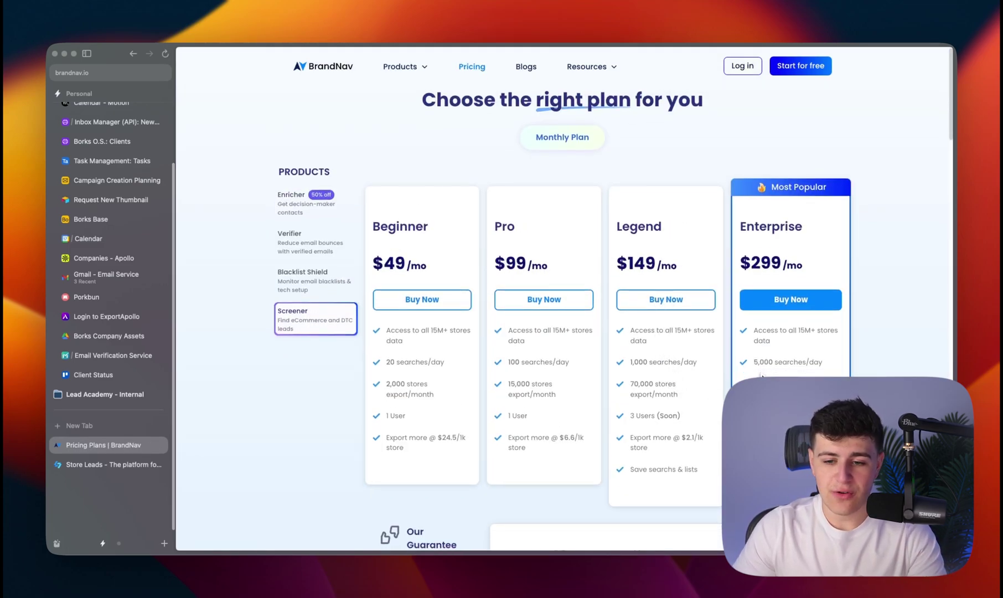
pyautogui.moveTo(757, 369); pyautogui.dragTo(787, 370)
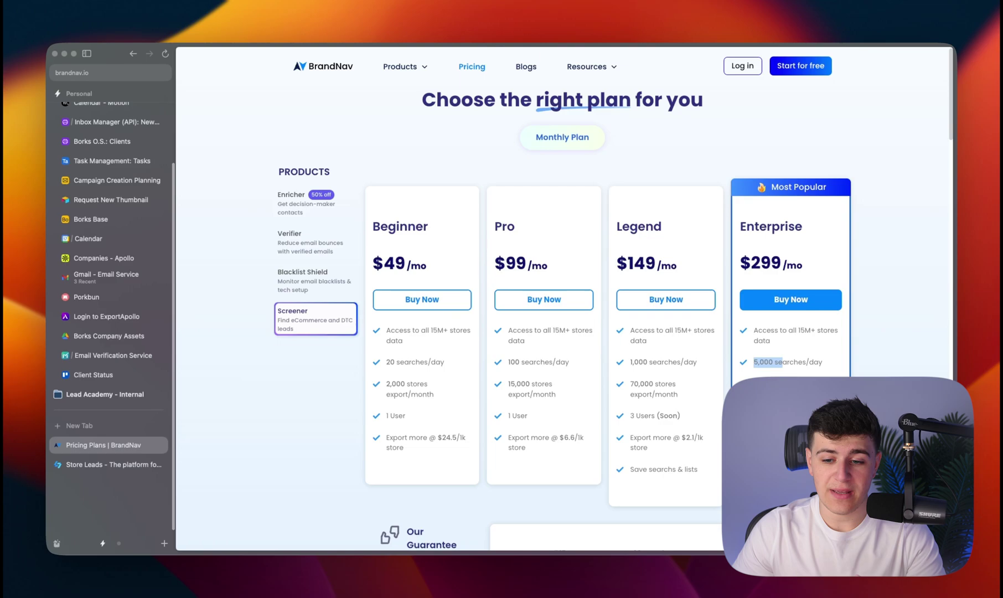
pyautogui.click(786, 370)
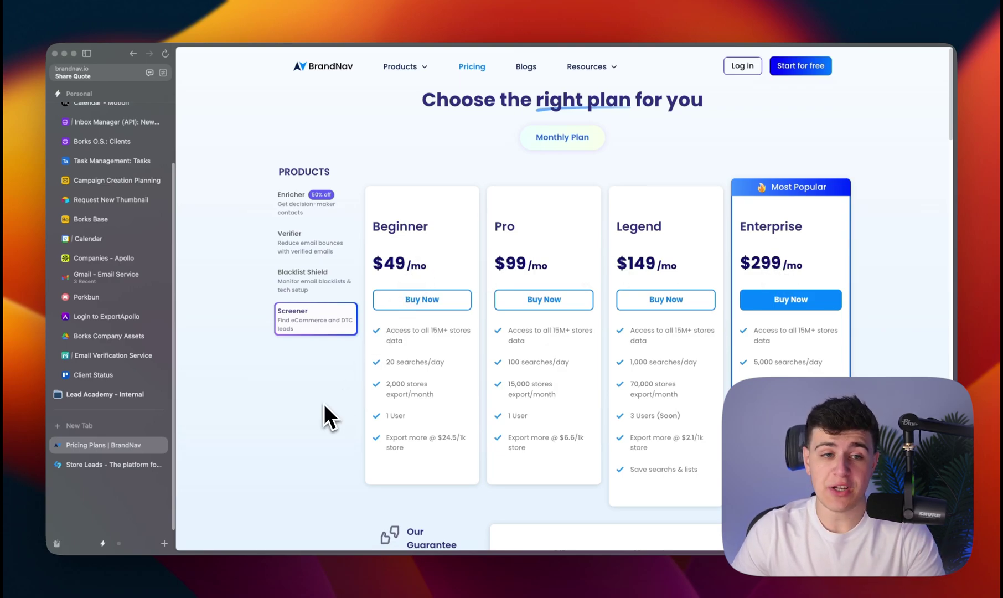
pyautogui.click(107, 468)
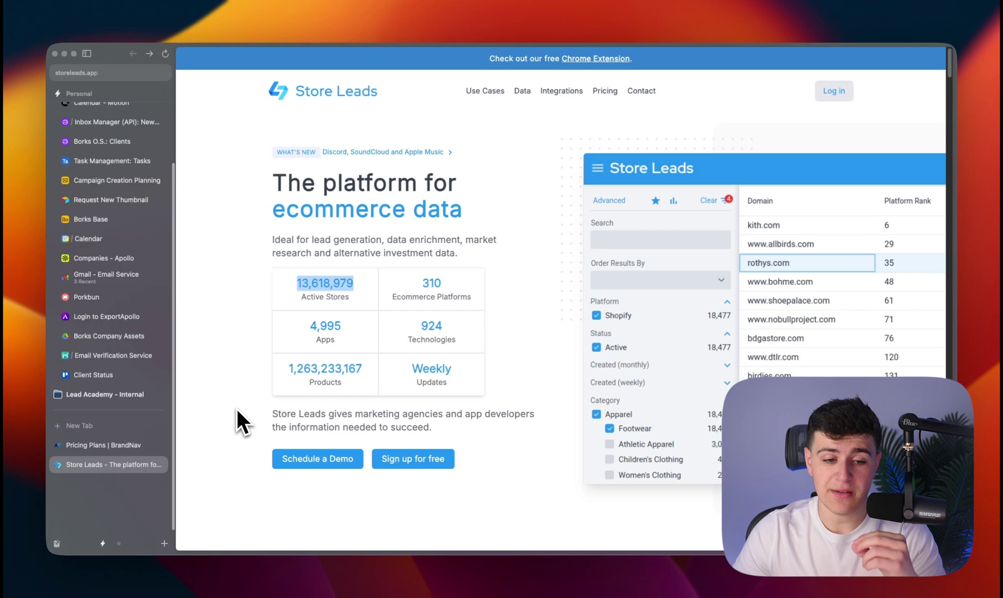
pyautogui.press('super+t')
pyautogui.write('lead')
# Step: Load the Lead Academy site in the new tab, then switch over to Discord
pyautogui.press('Return')
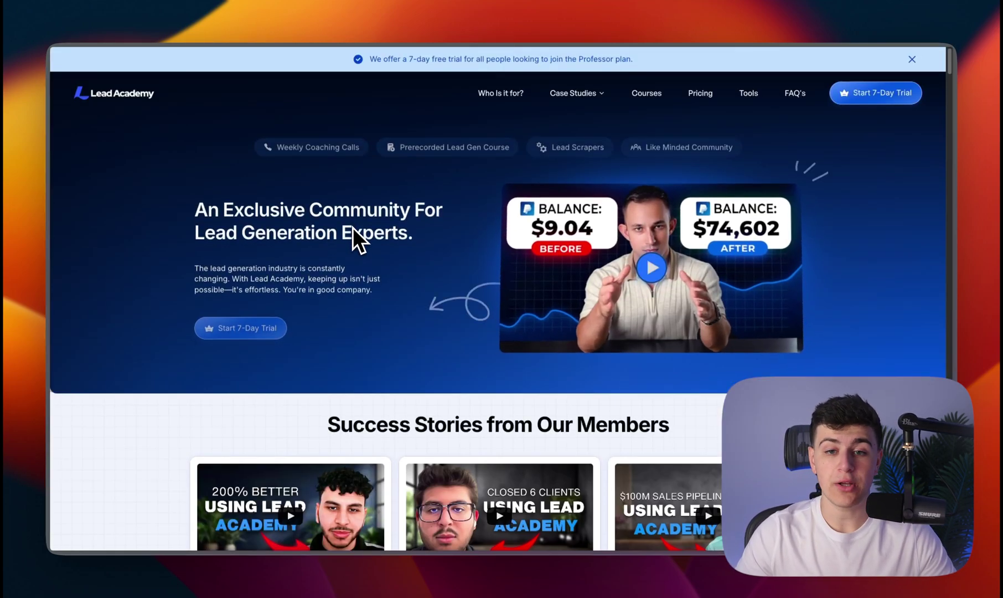
pyautogui.scroll(-2, 638, 118)
pyautogui.scroll(2, 638, 118)
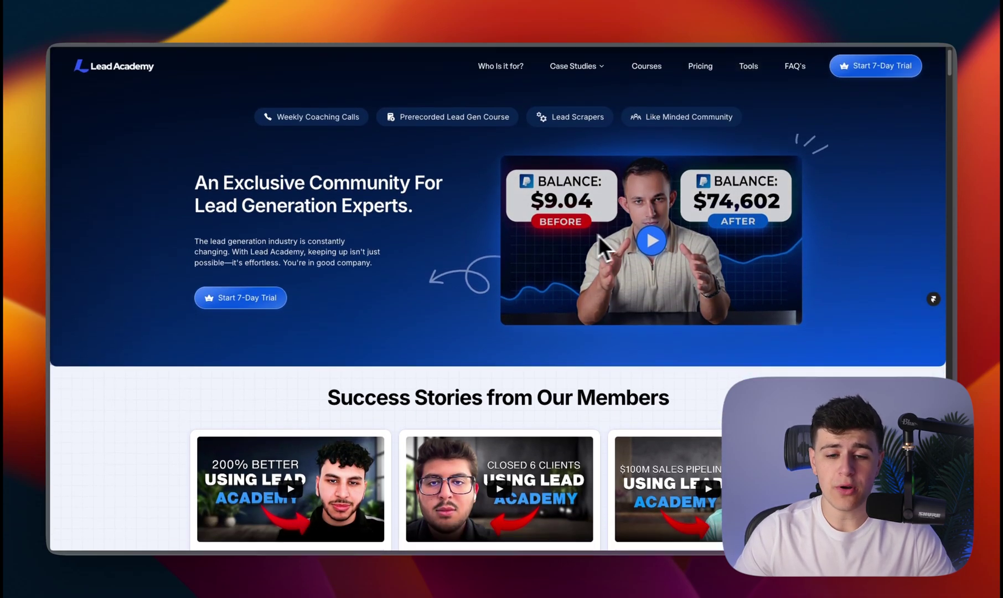
pyautogui.scroll(-5, 604, 246)
pyautogui.scroll(-4, 469, 196)
pyautogui.scroll(-4, 461, 187)
pyautogui.scroll(-4, 460, 187)
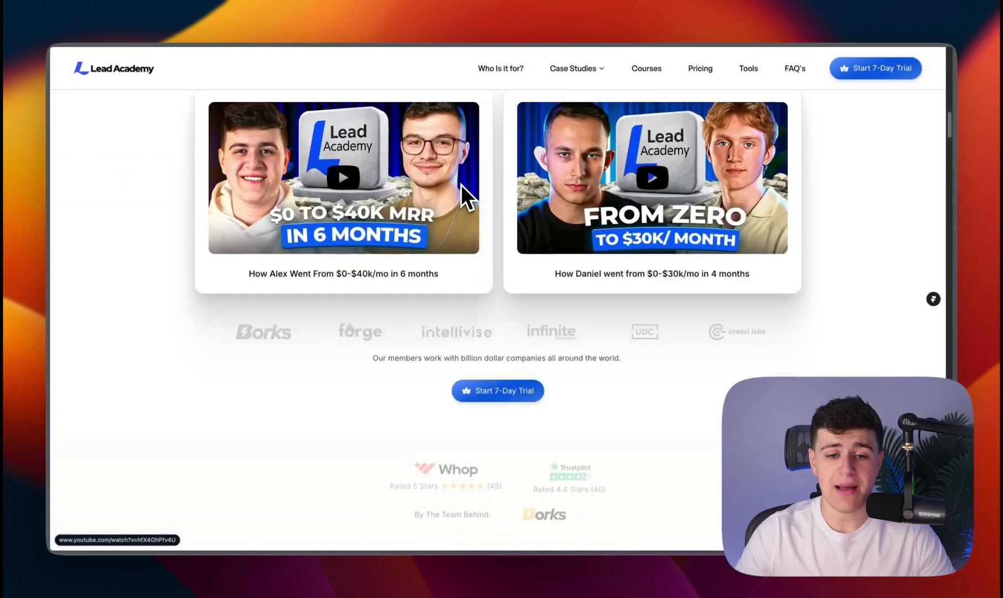
pyautogui.scroll(-4, 460, 187)
pyautogui.scroll(-2, 461, 187)
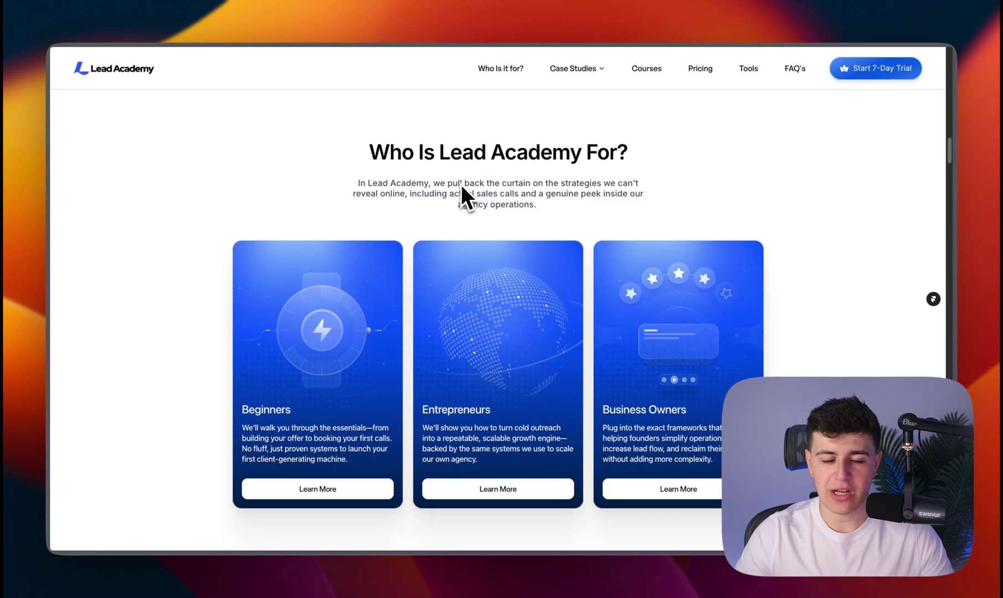
pyautogui.scroll(-4, 462, 186)
pyautogui.scroll(-3, 461, 186)
pyautogui.scroll(-2, 462, 186)
pyautogui.scroll(-3, 461, 186)
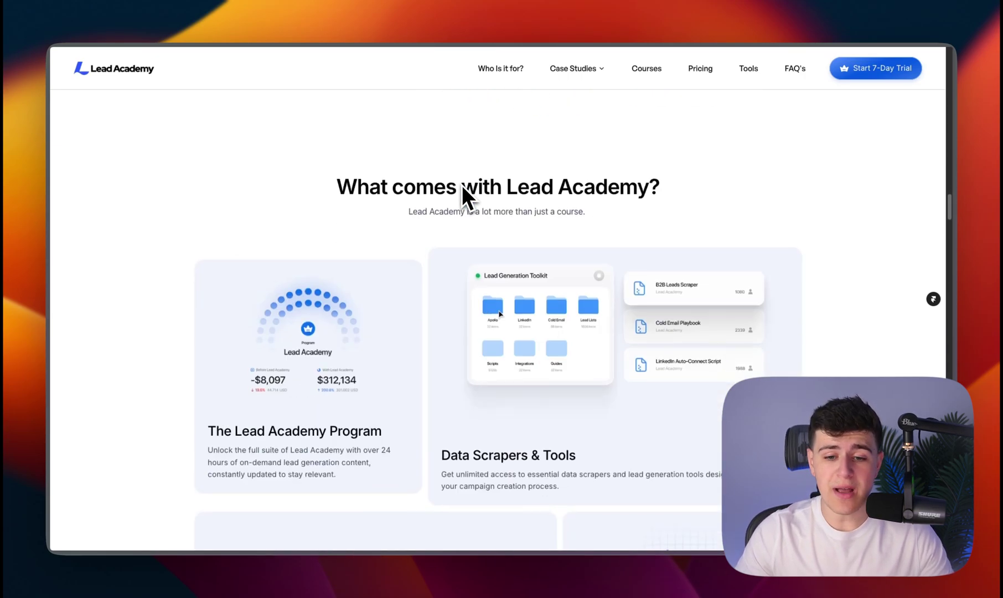
pyautogui.scroll(-3, 461, 186)
pyautogui.scroll(-5, 462, 186)
pyautogui.scroll(-2, 462, 187)
pyautogui.scroll(2, 462, 186)
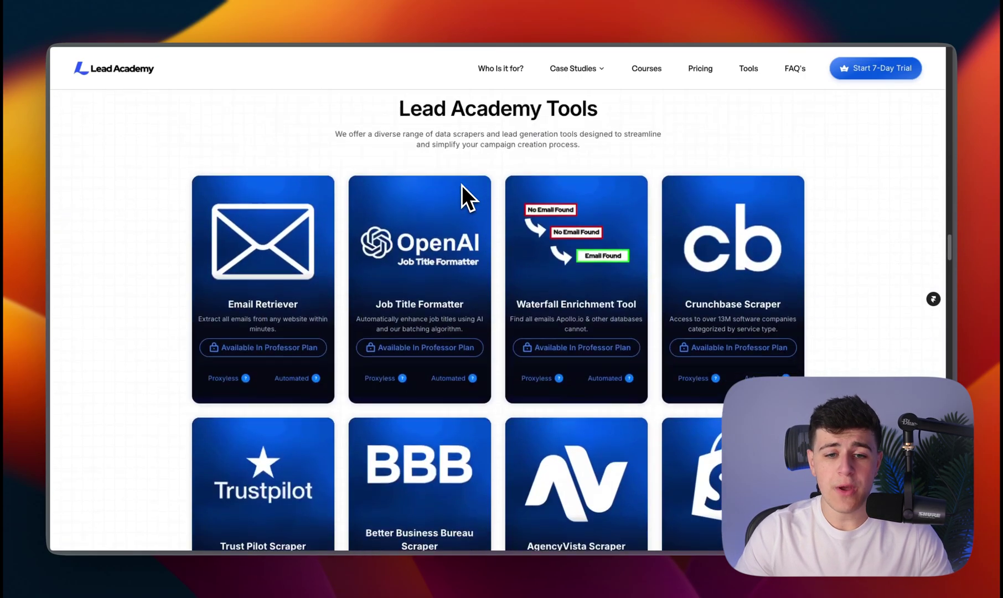
pyautogui.scroll(-1, 461, 186)
pyautogui.scroll(1, 461, 184)
pyautogui.scroll(-3, 461, 188)
pyautogui.scroll(-1, 449, 177)
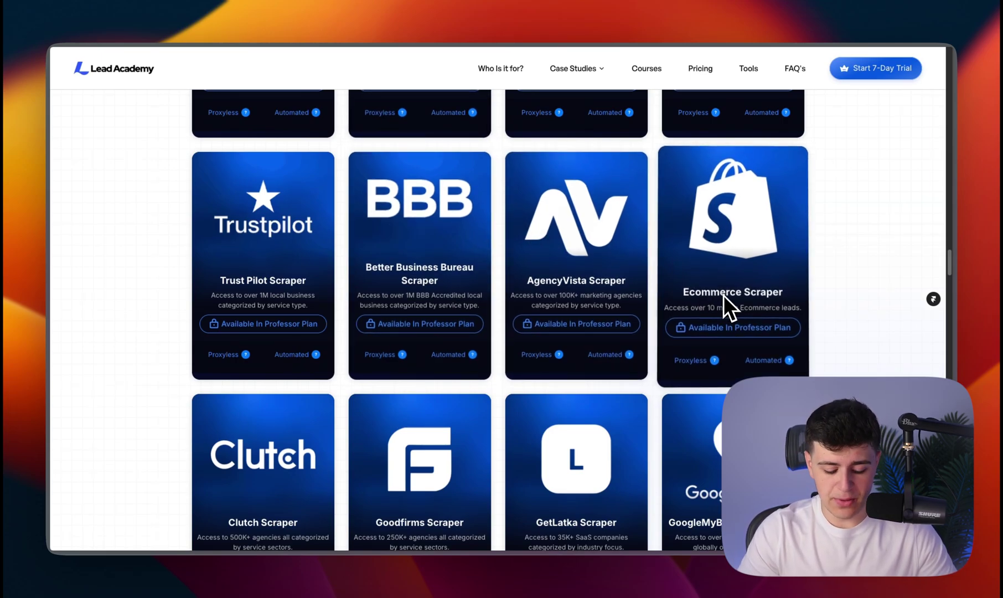
pyautogui.press('super+Tab')
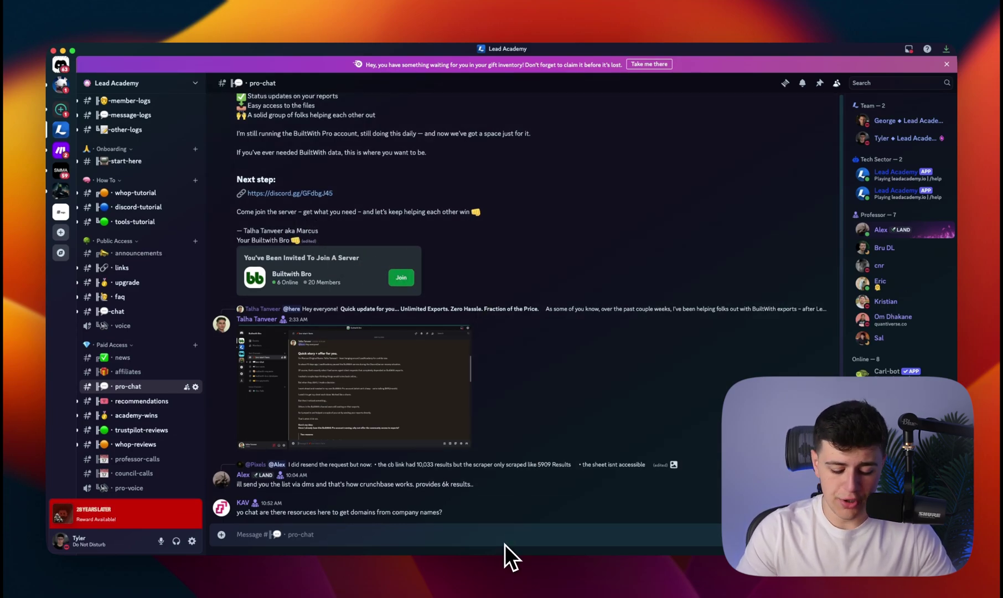
pyautogui.write('/export ecom')
# Step: Select the /export ecom command in the pro-chat message box
pyautogui.press('Tab')
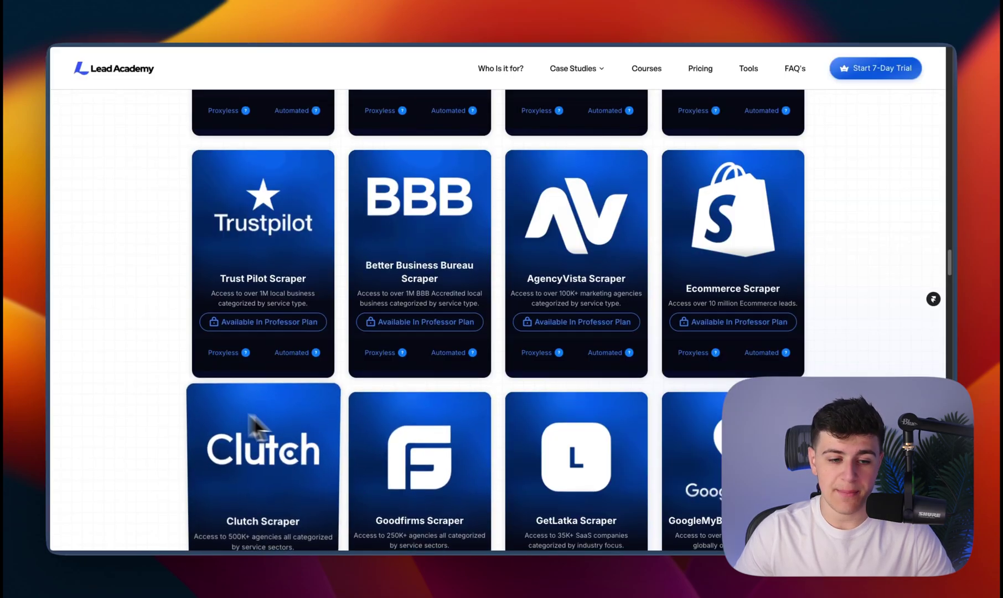
pyautogui.scroll(8, 232, 408)
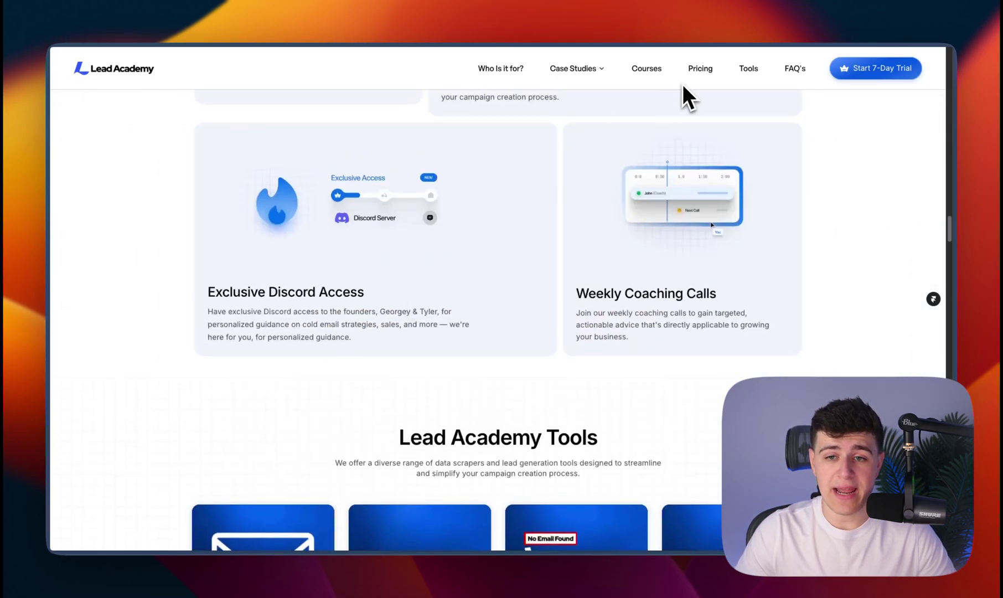
# Step: Jump to Lead Academy's pricing section showing the Free, $197 Professor and $1,997 Council plans
pyautogui.click(699, 71)
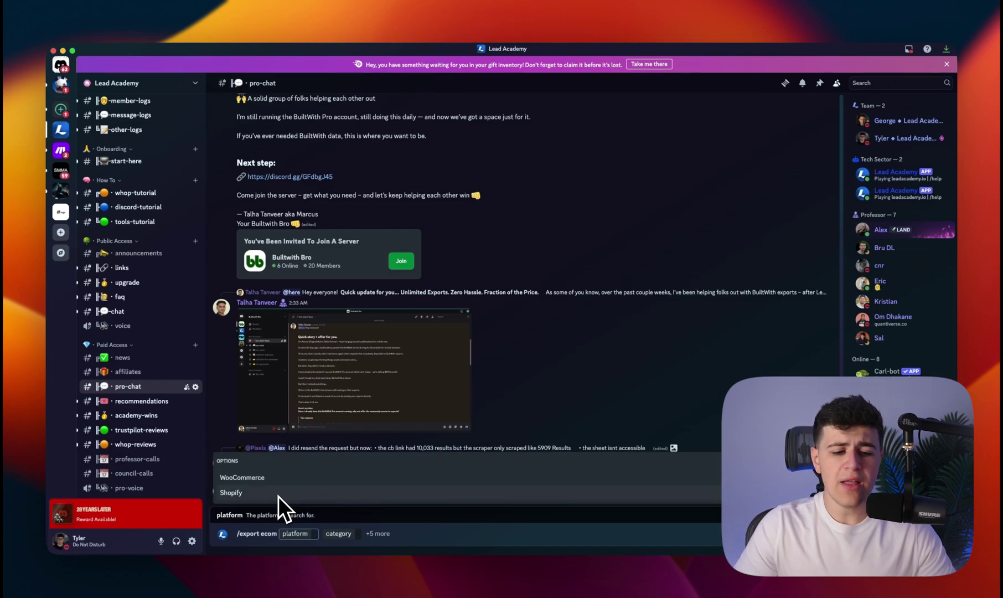
# Step: Send /export ecom with Shopify, Food & Drink, subcategory Beverages and status Active
pyautogui.click(249, 494)
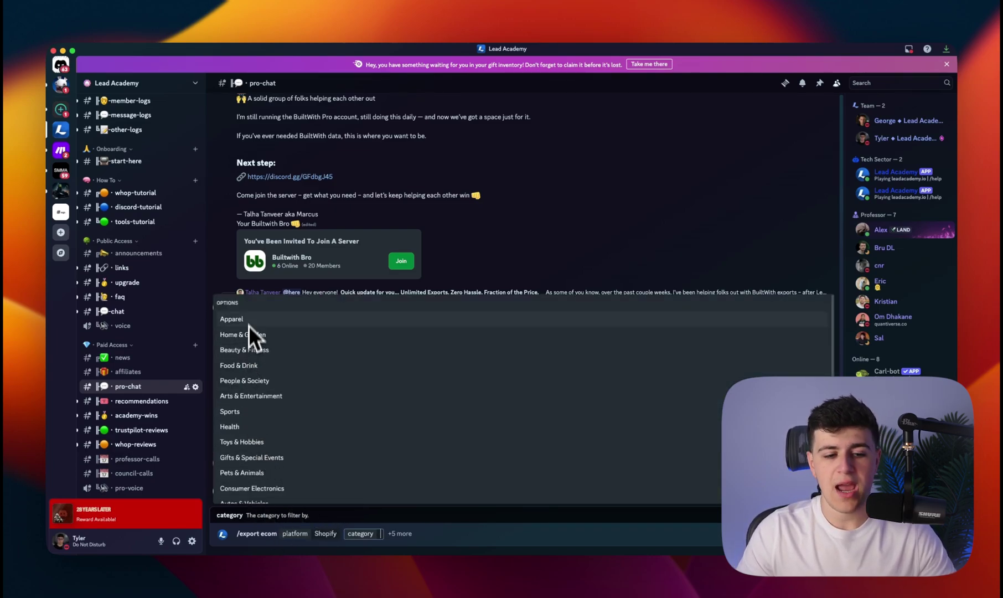
pyautogui.scroll(-3, 257, 364)
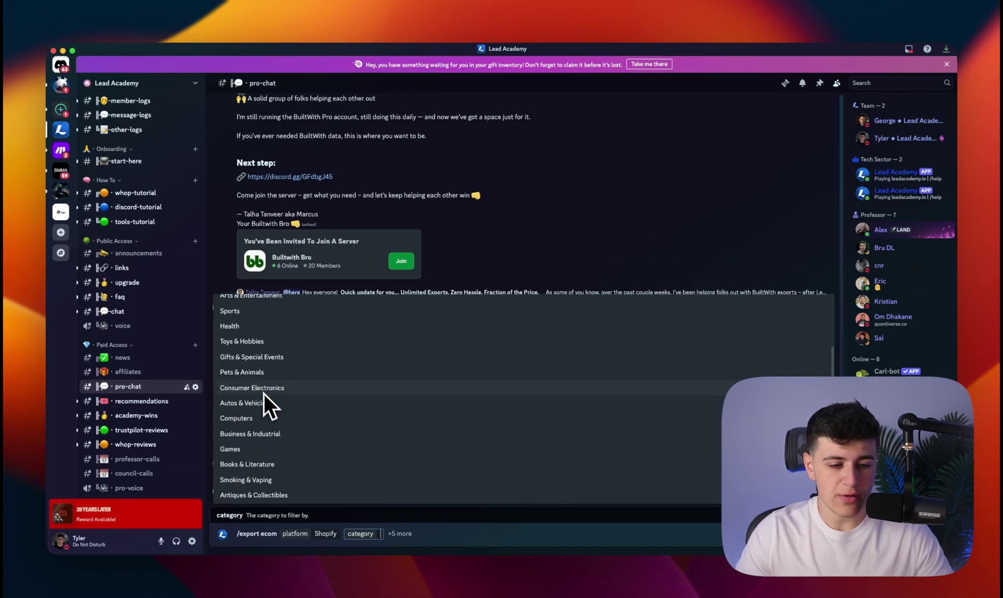
pyautogui.scroll(3, 285, 368)
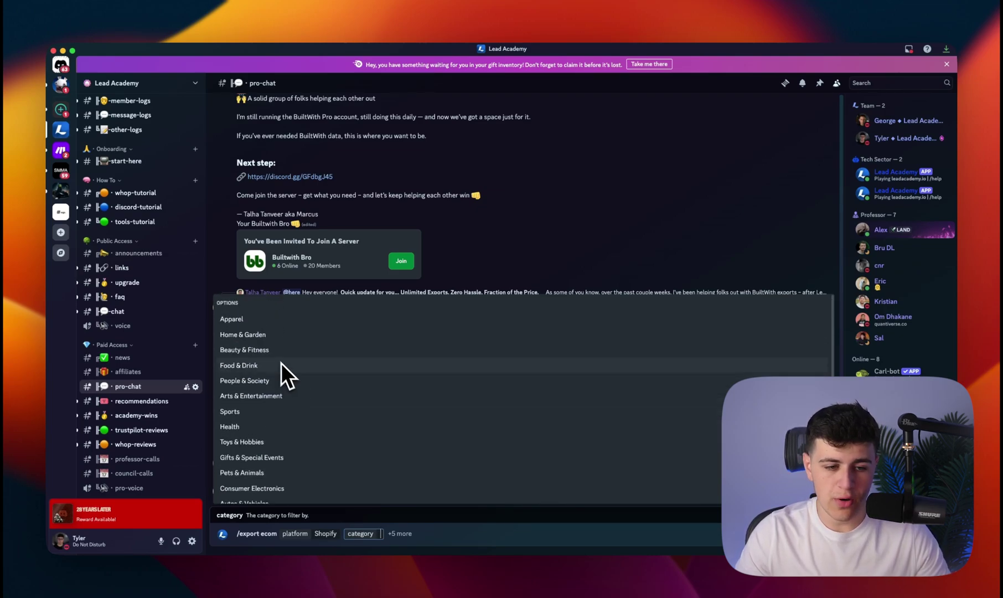
pyautogui.click(263, 368)
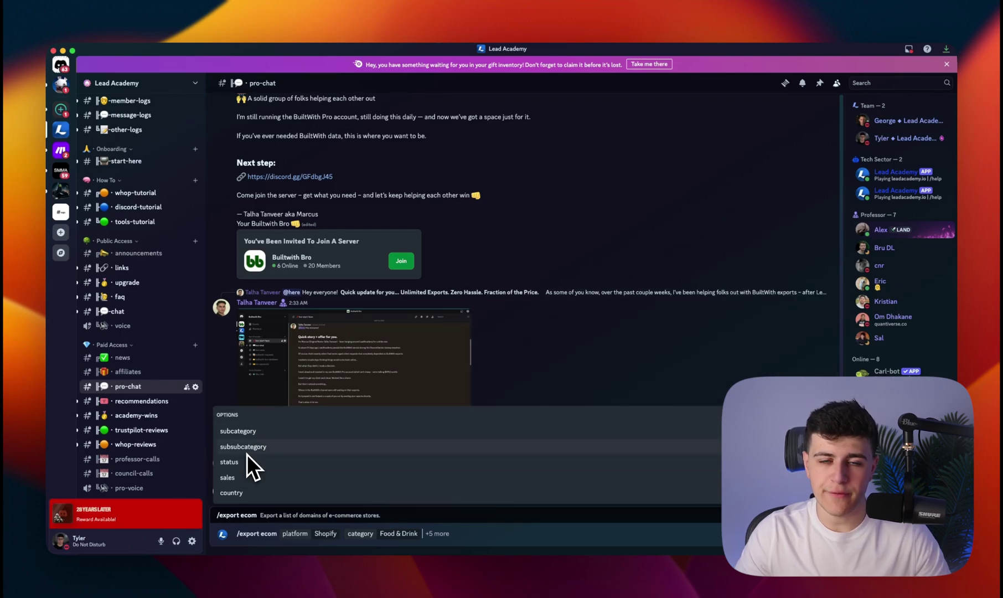
pyautogui.click(246, 435)
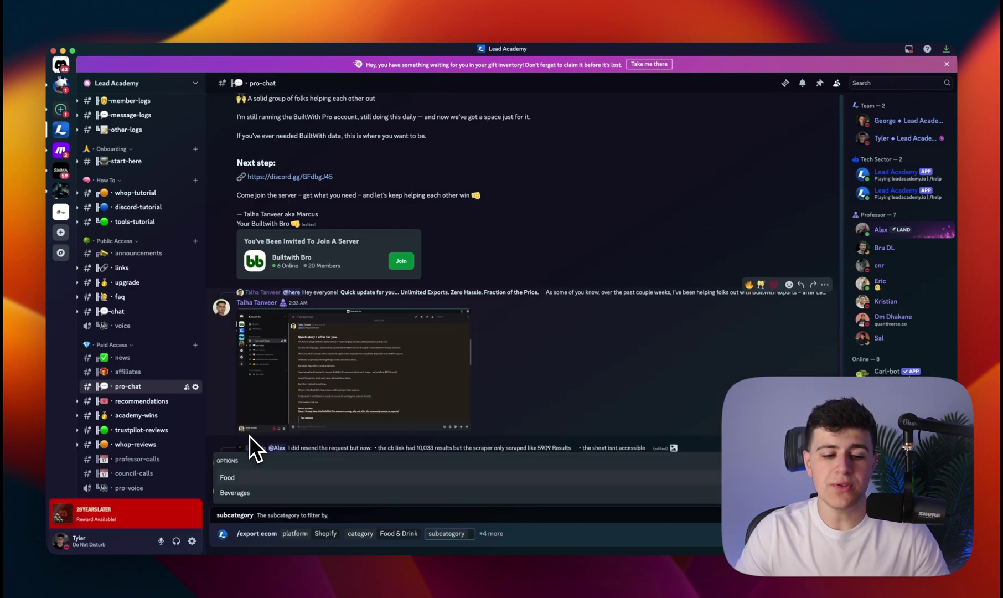
pyautogui.click(253, 491)
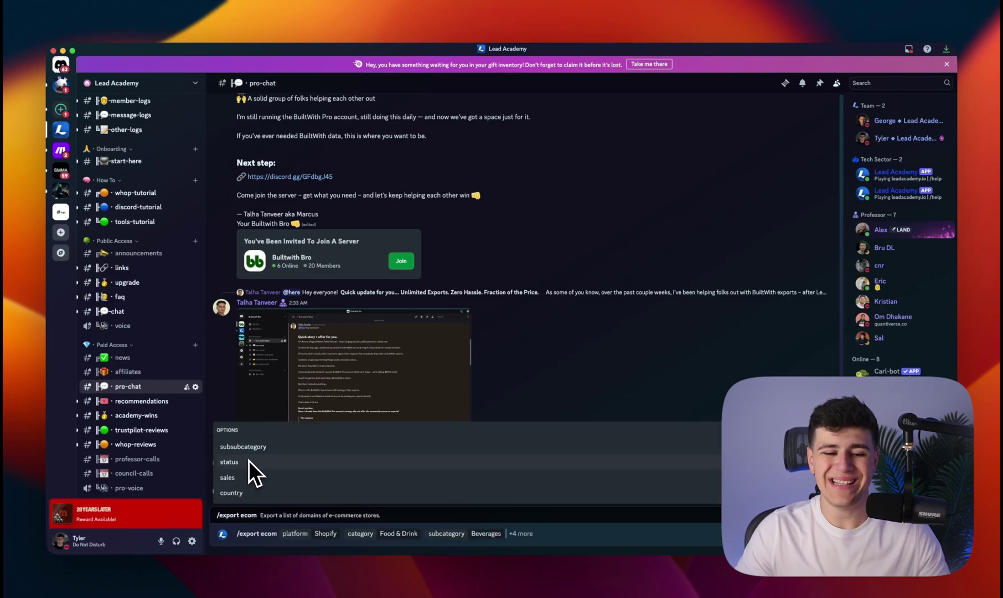
pyautogui.click(249, 461)
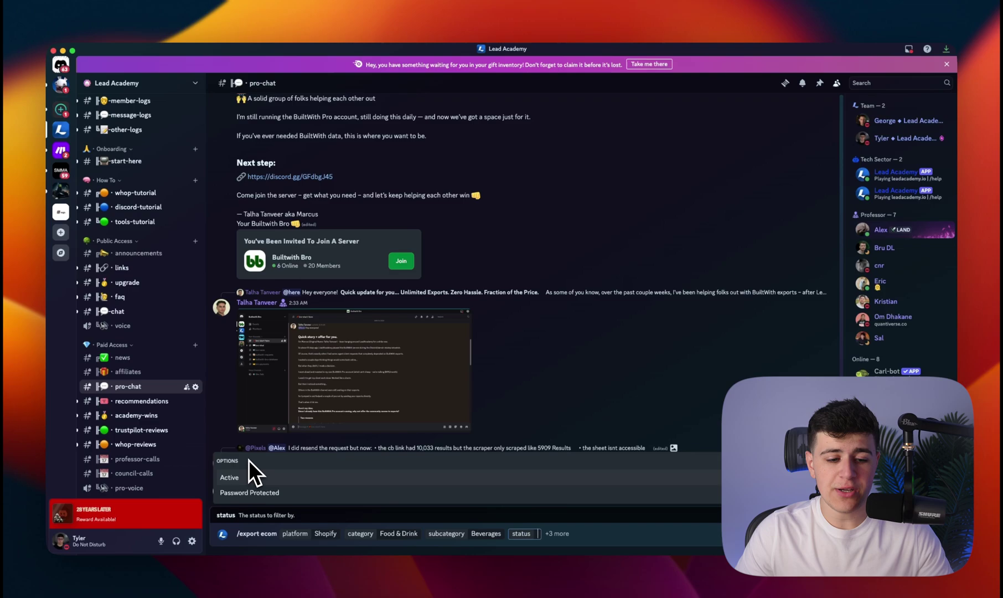
pyautogui.click(241, 480)
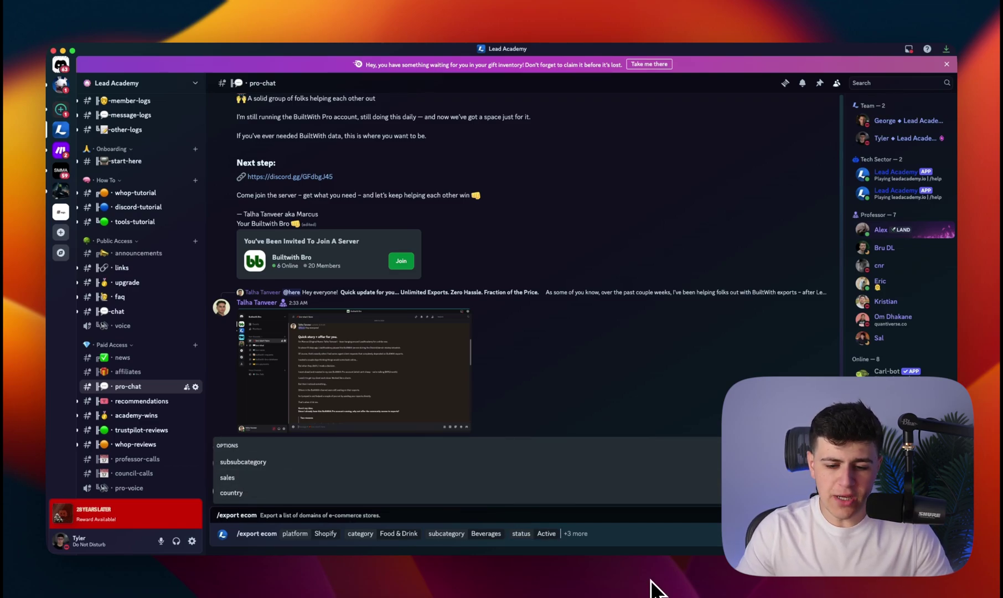
pyautogui.press('Return')
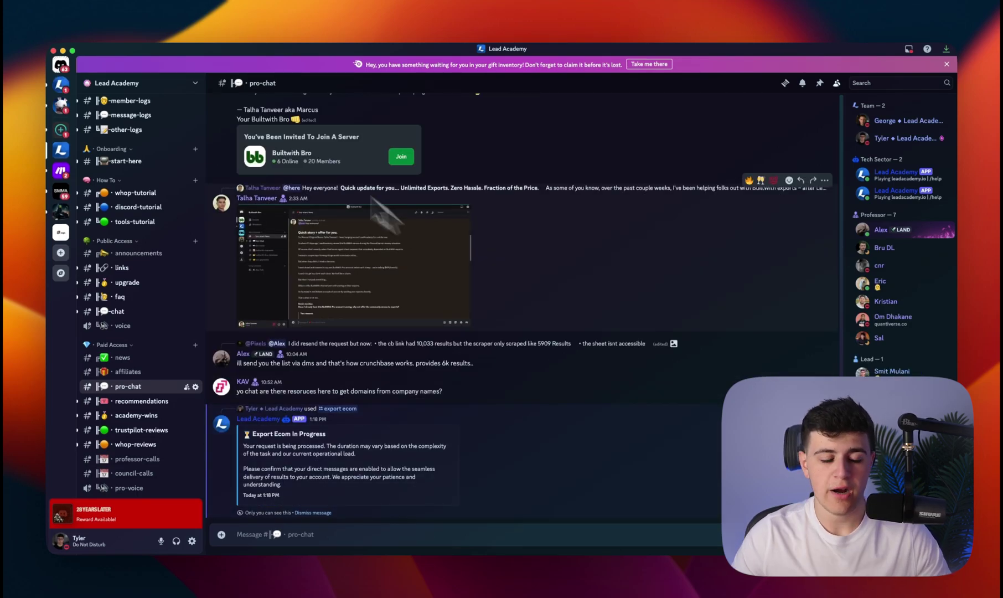
# Step: In the Lead Academy bot DM, note the 51,612 results and follow the Drive download link
pyautogui.click(60, 84)
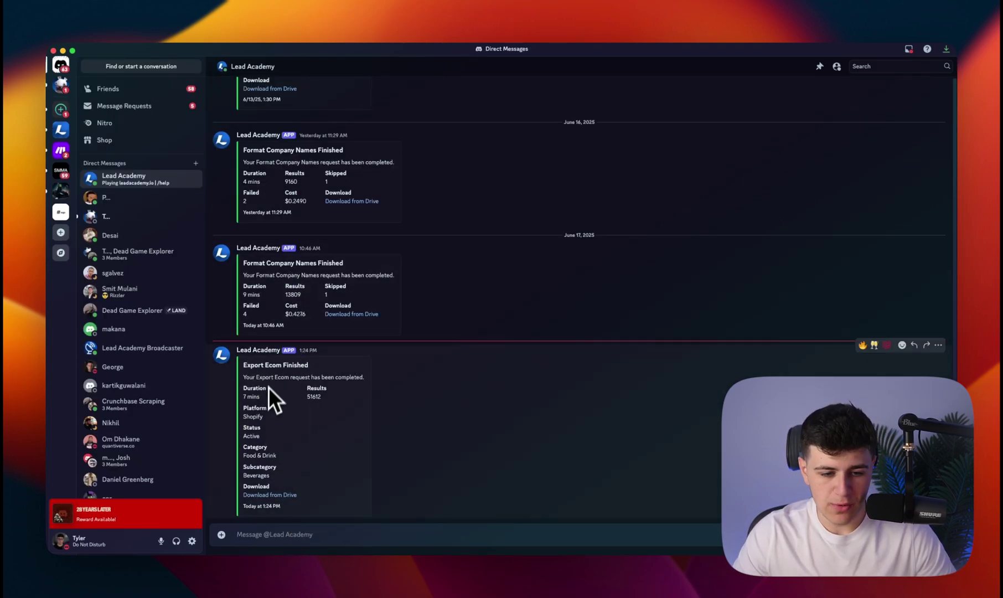
pyautogui.doubleClick(312, 397)
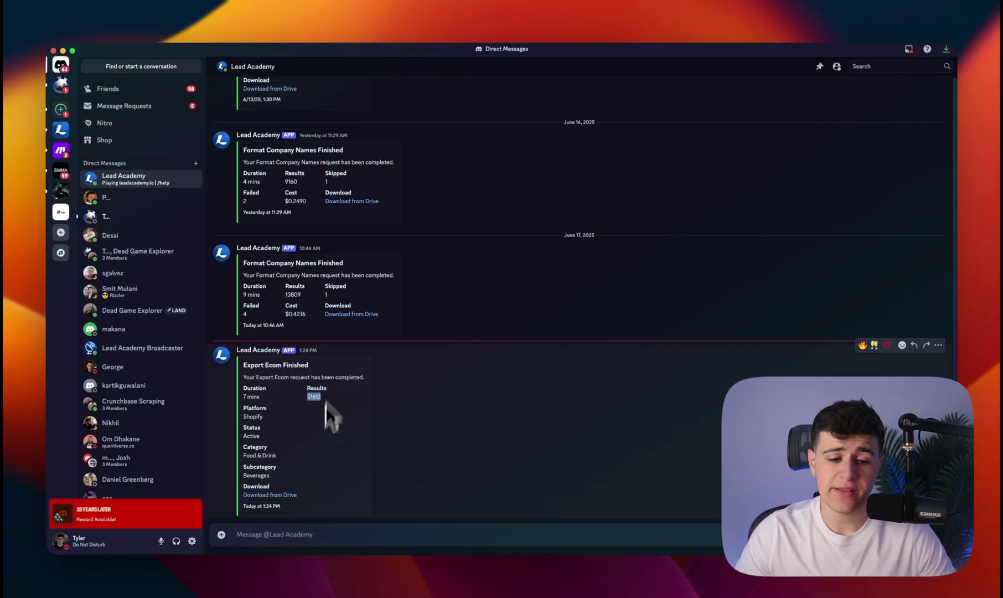
pyautogui.click(285, 496)
# Step: Visit the Drive link, enlarge the CSV preview and open it with Google Sheets
pyautogui.click(588, 351)
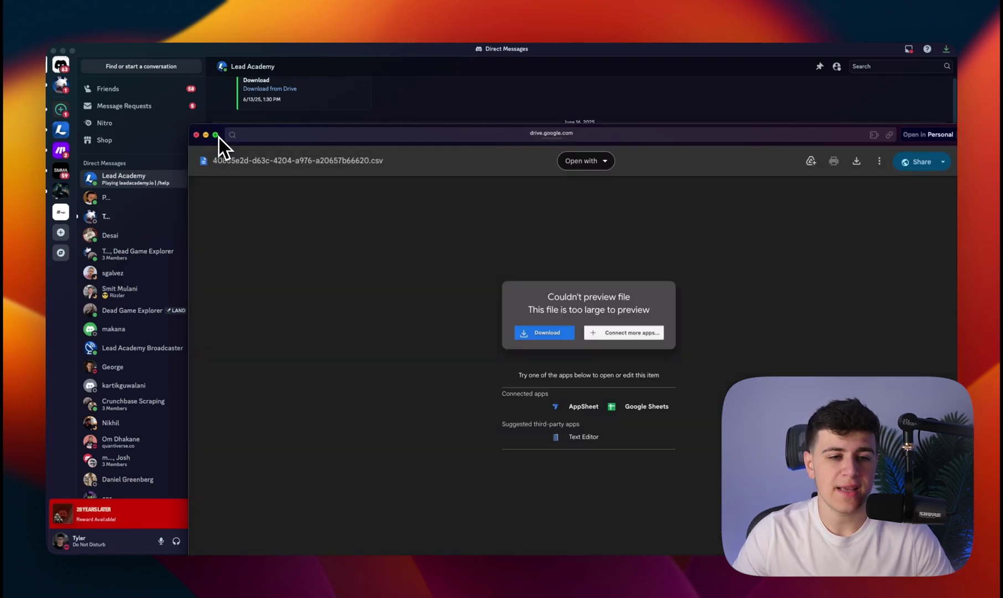
pyautogui.click(217, 135)
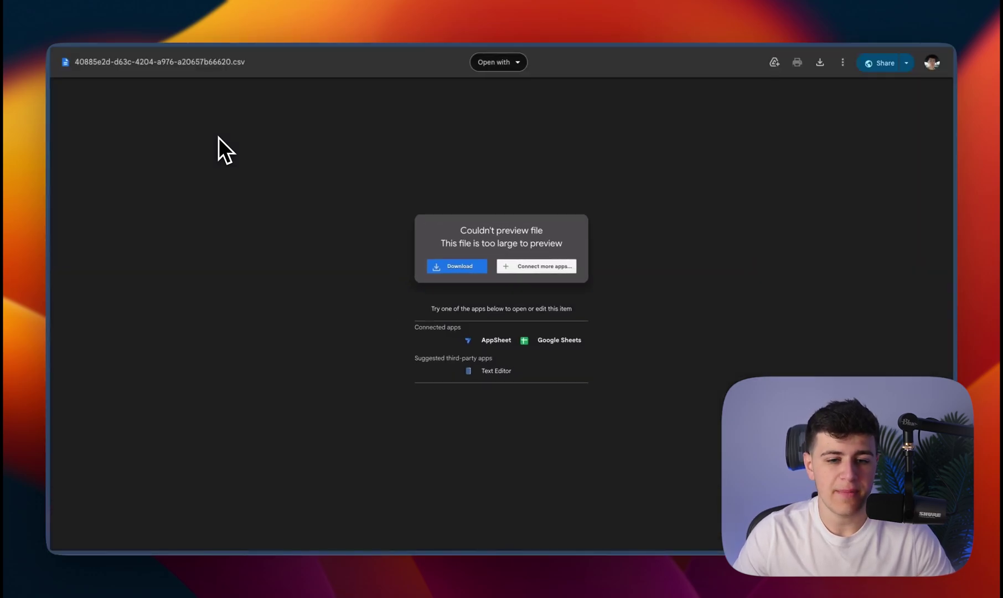
pyautogui.click(498, 63)
pyautogui.click(505, 109)
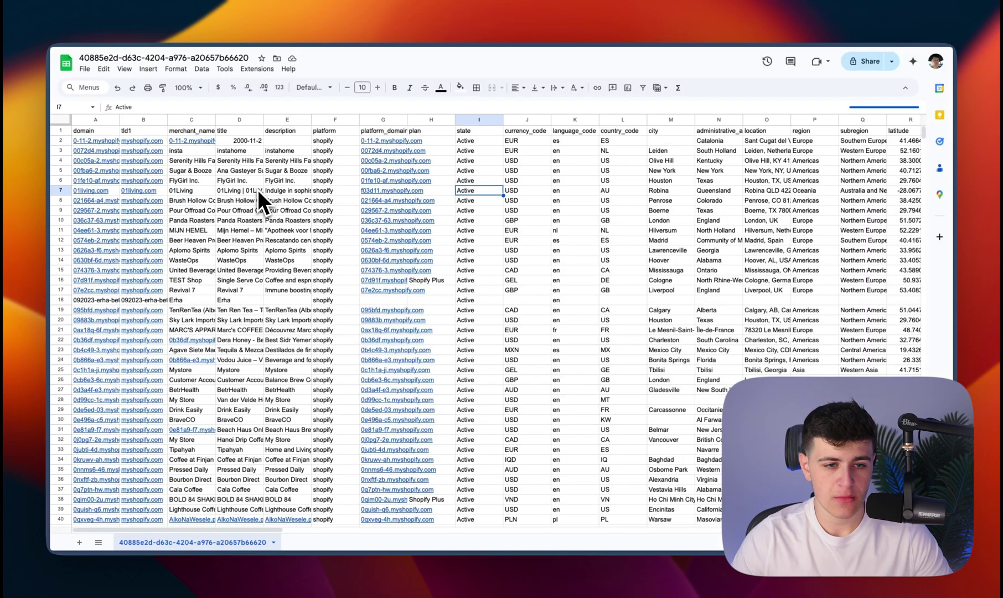
# Step: Inspect the store title in D7, the domain in B12 and the platform in F3
pyautogui.click(257, 190)
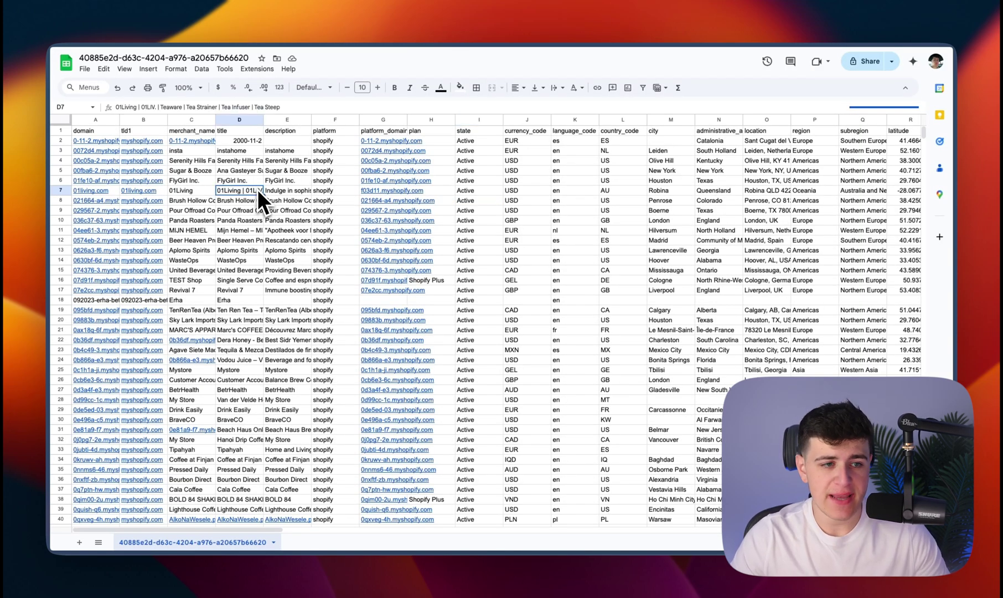
pyautogui.click(140, 240)
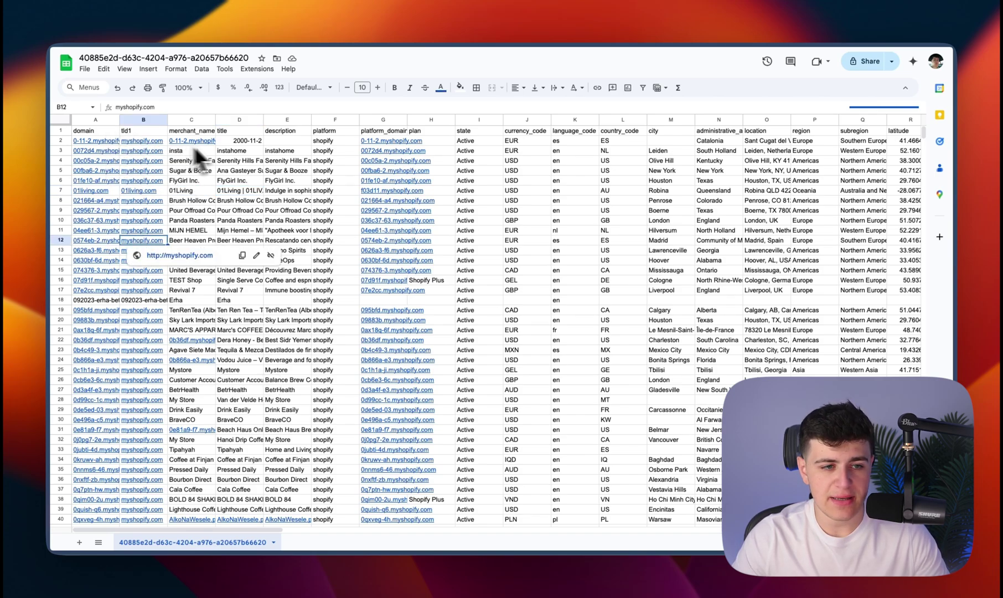
pyautogui.click(231, 194)
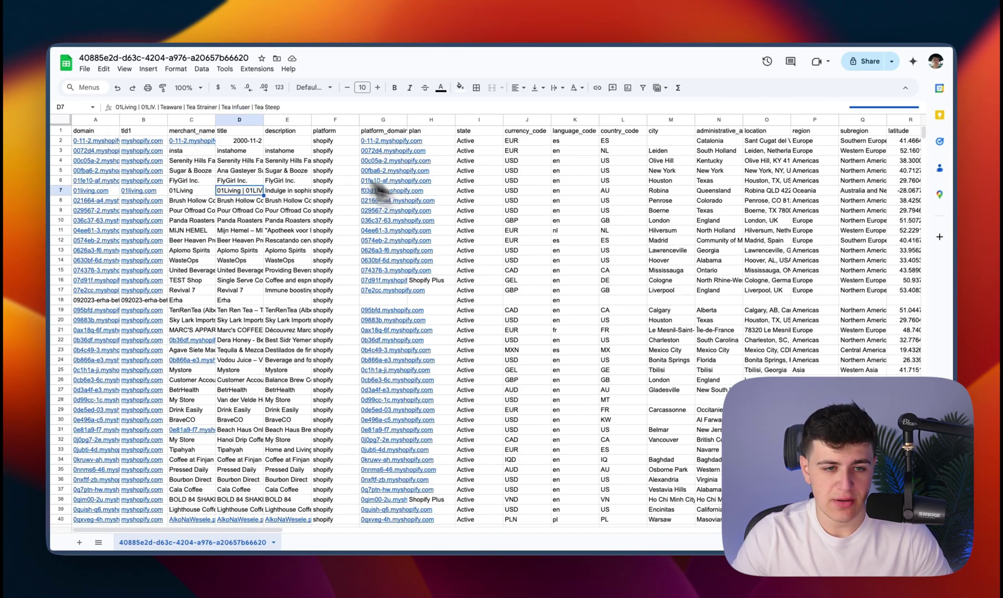
pyautogui.click(329, 151)
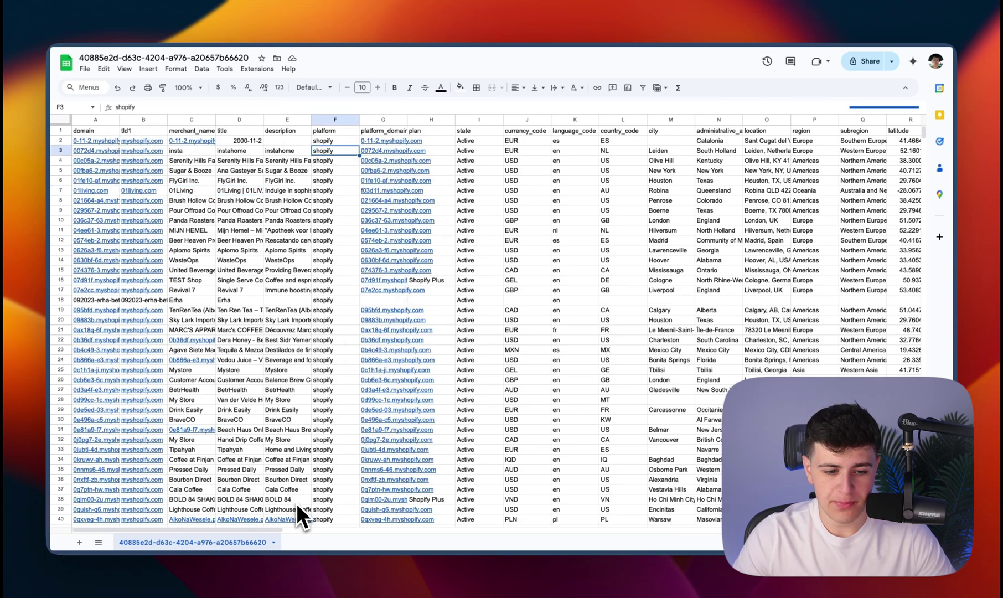
pyautogui.moveTo(209, 531)
pyautogui.mouseDown()
pyautogui.moveTo(260, 531)
pyautogui.moveTo(632, 468)
pyautogui.mouseUp()
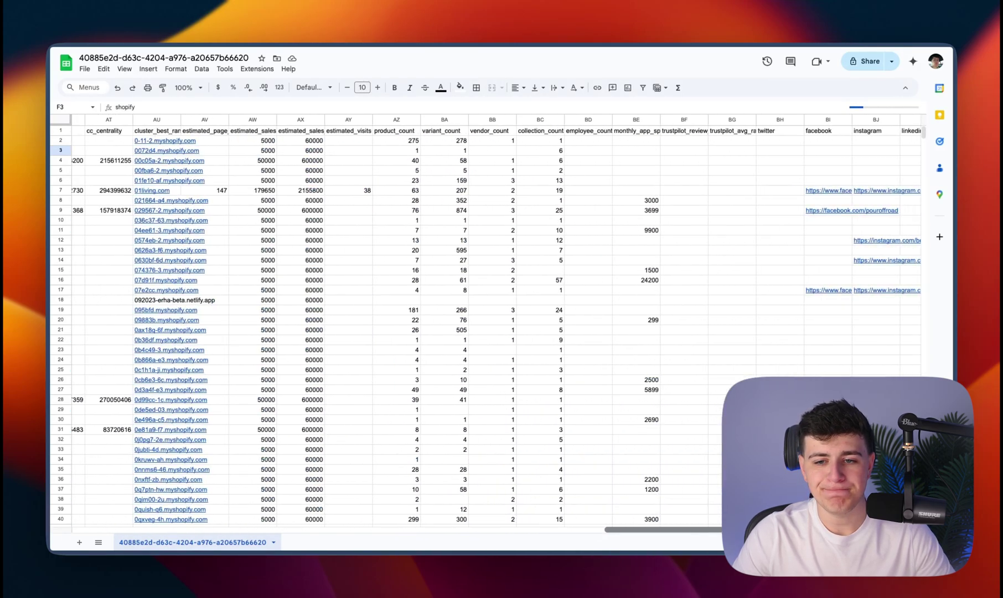
pyautogui.hscroll(3, 559, 459)
pyautogui.hscroll(-10, 559, 459)
pyautogui.hscroll(10, 560, 459)
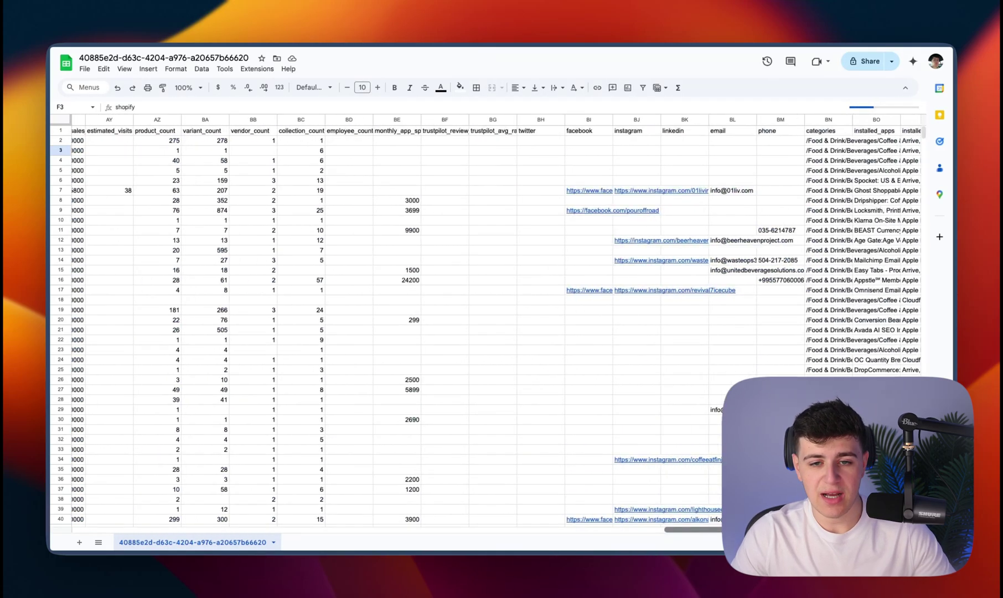
pyautogui.hscroll(2, 496, 346)
pyautogui.hscroll(1, 496, 346)
pyautogui.hscroll(1, 496, 346)
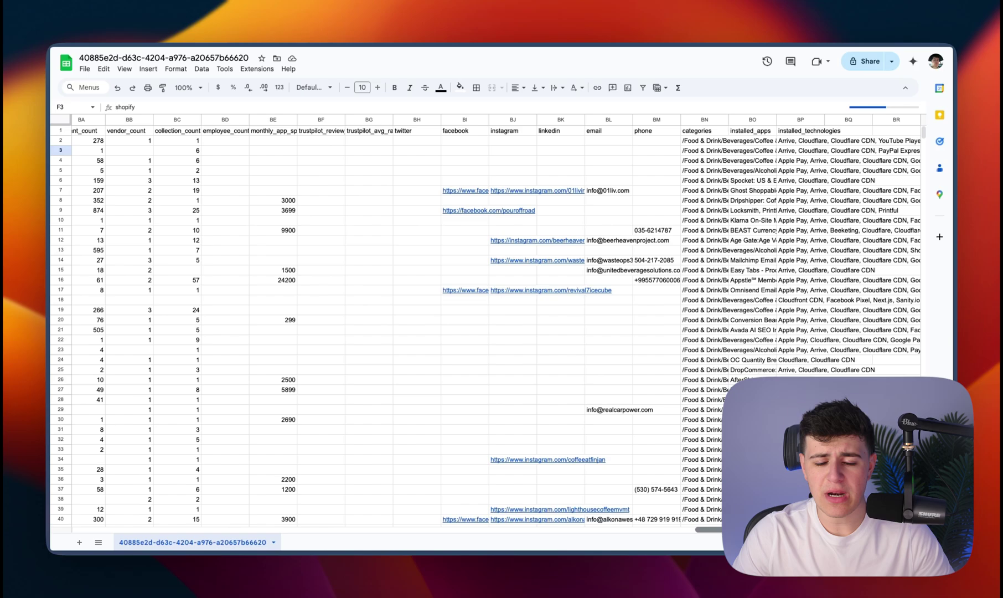
pyautogui.hscroll(-1, 541, 461)
pyautogui.hscroll(-10, 541, 461)
pyautogui.hscroll(-5, 541, 462)
pyautogui.hscroll(15, 541, 461)
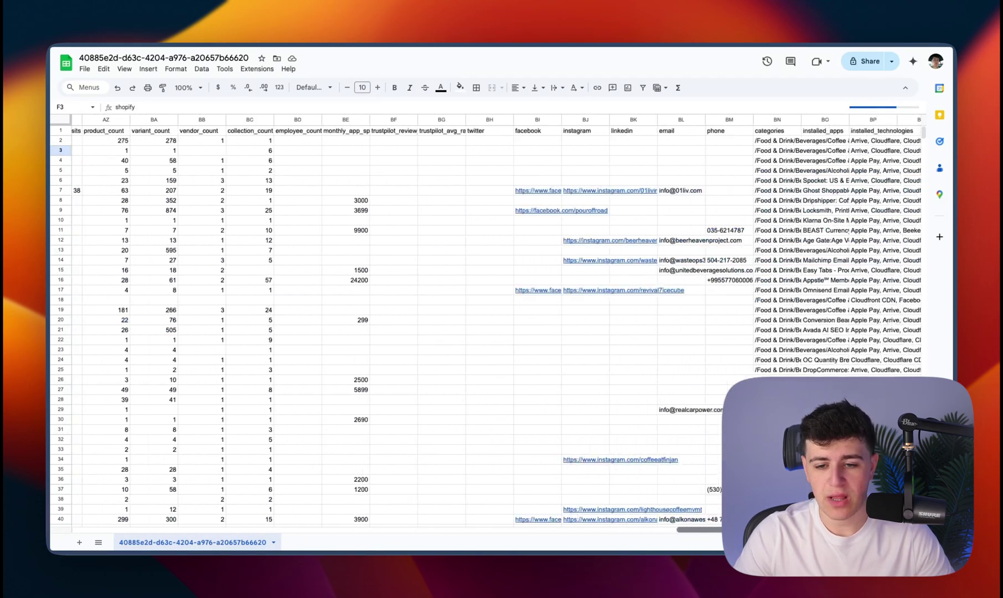
pyautogui.hscroll(2, 486, 314)
# Step: Widen the categories column, check one store's beverage category, and open the House eco storefront
pyautogui.click(734, 120)
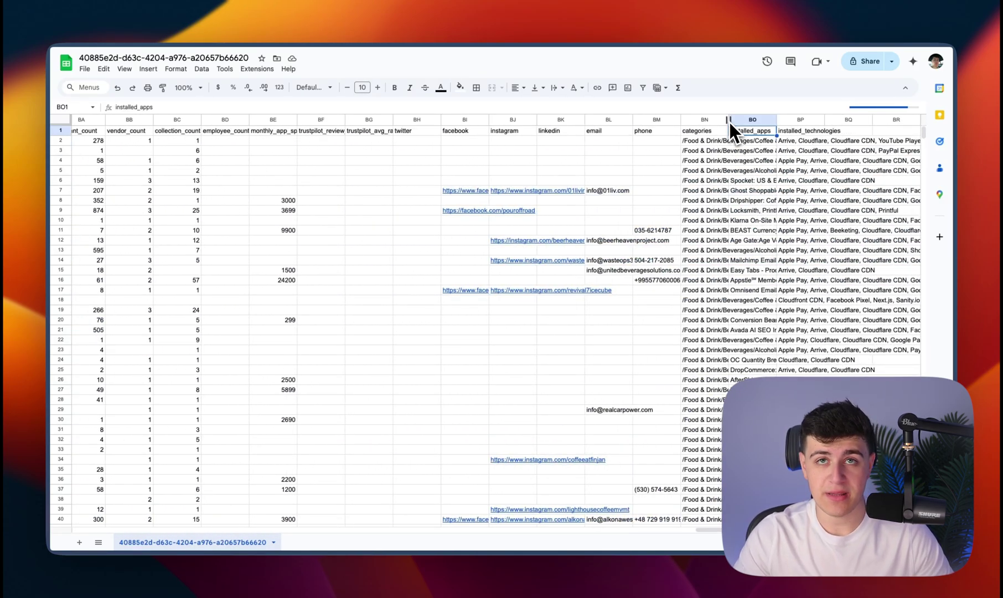
pyautogui.moveTo(729, 120); pyautogui.dragTo(836, 120)
pyautogui.scroll(-2, 761, 257)
pyautogui.click(758, 261)
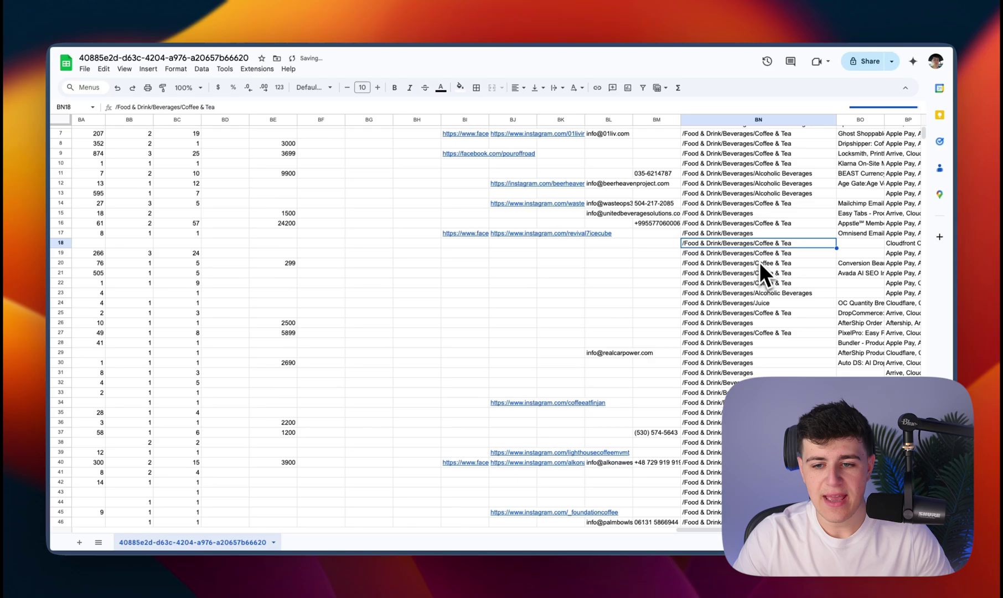
pyautogui.moveTo(698, 529); pyautogui.dragTo(182, 440)
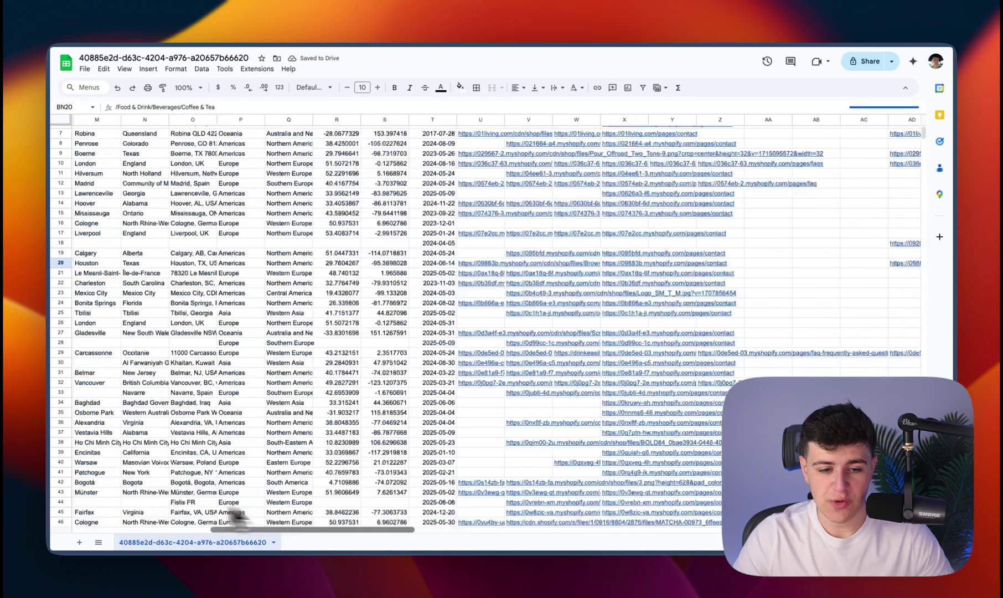
pyautogui.scroll(-20, 134, 511)
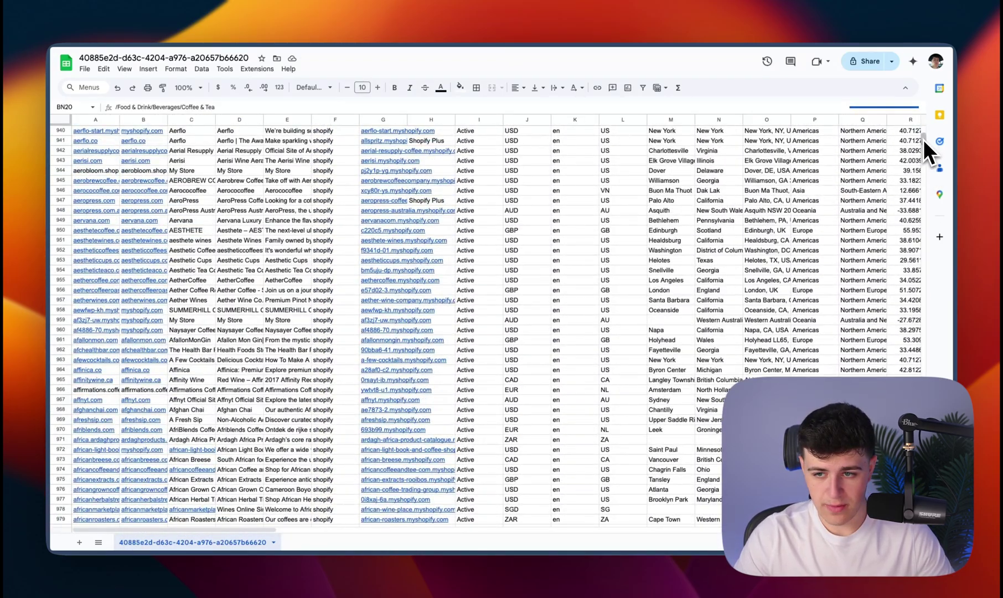
pyautogui.moveTo(923, 139); pyautogui.dragTo(917, 258)
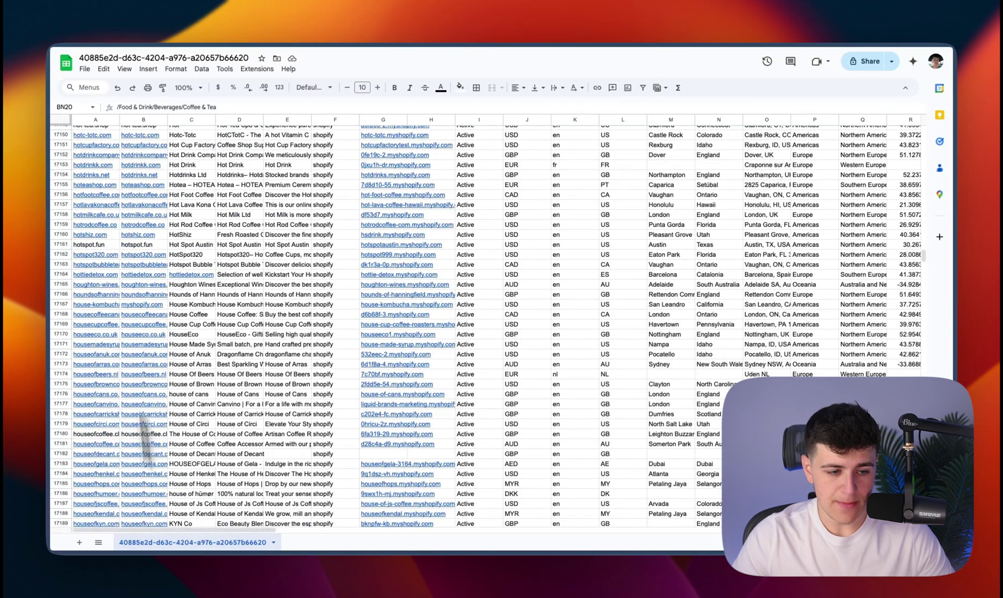
pyautogui.click(105, 336)
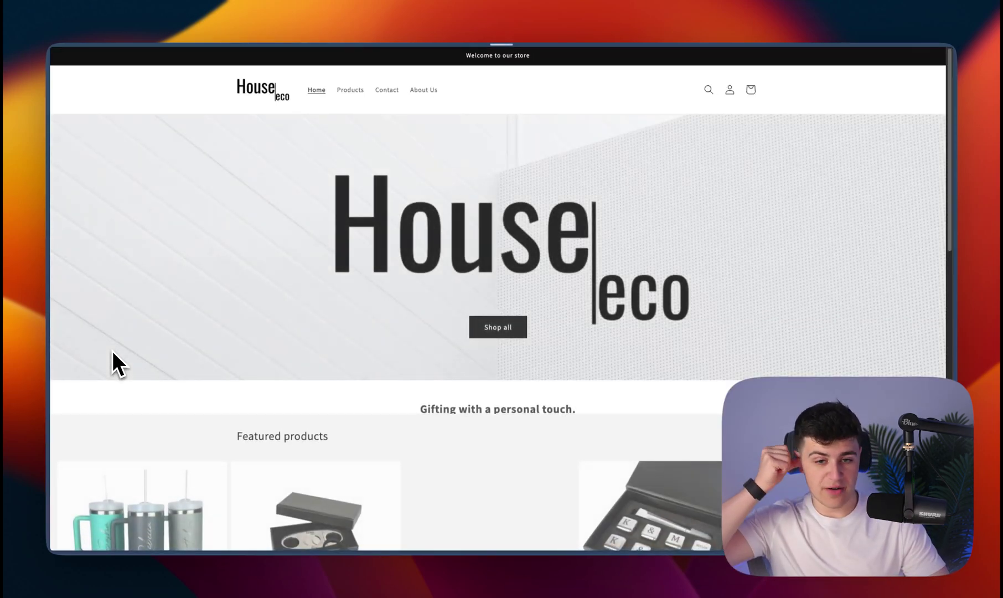
pyautogui.scroll(-5, 135, 372)
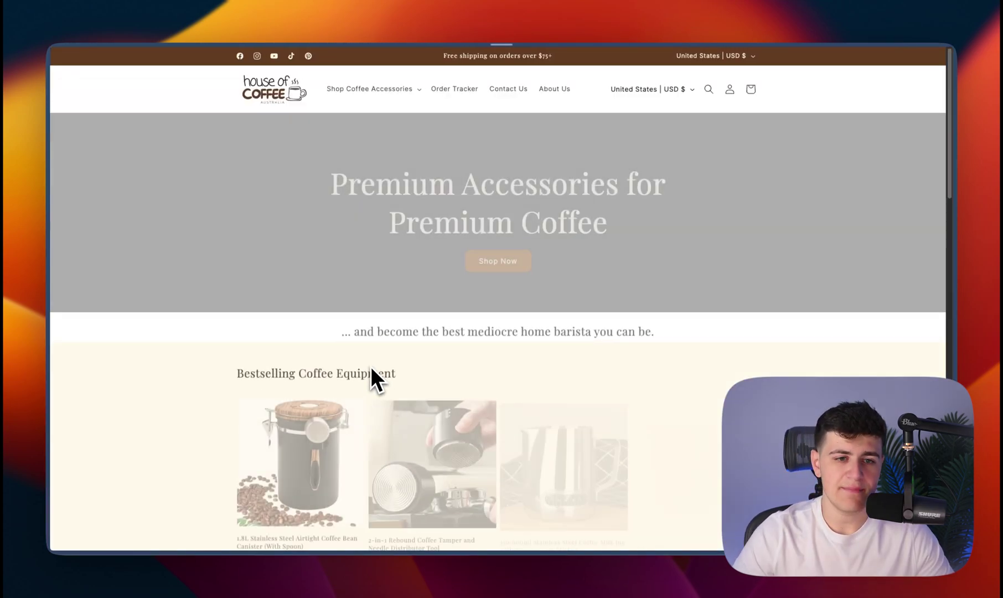
pyautogui.scroll(-2, 371, 382)
pyautogui.scroll(-2, 360, 337)
pyautogui.scroll(-2, 171, 404)
pyautogui.scroll(-3, 125, 440)
# Step: Open another store's website, such as House of Coffee, from the sheet's domain list
pyautogui.click(86, 475)
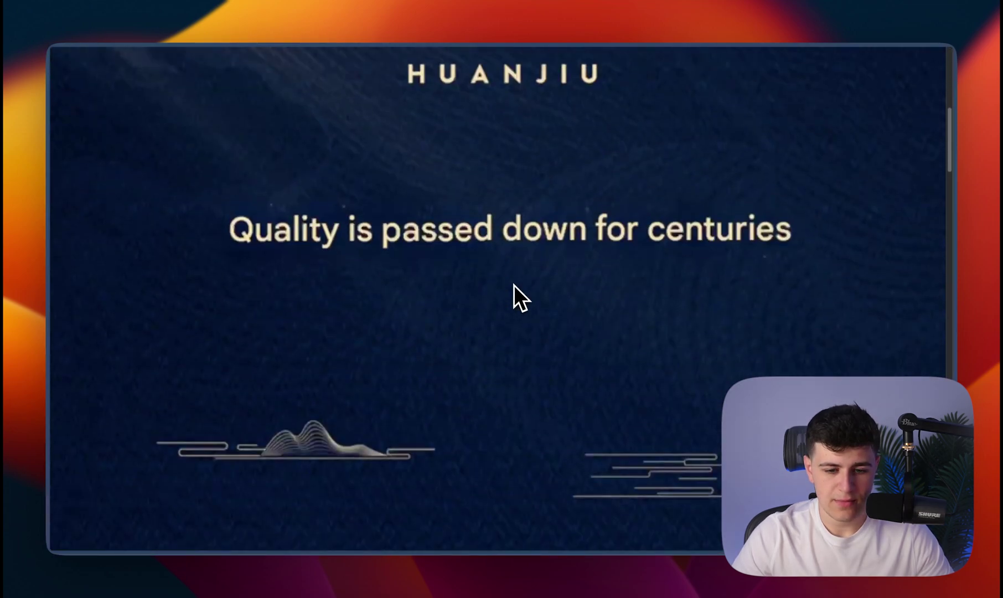
pyautogui.scroll(-5, 514, 286)
pyautogui.scroll(-5, 515, 290)
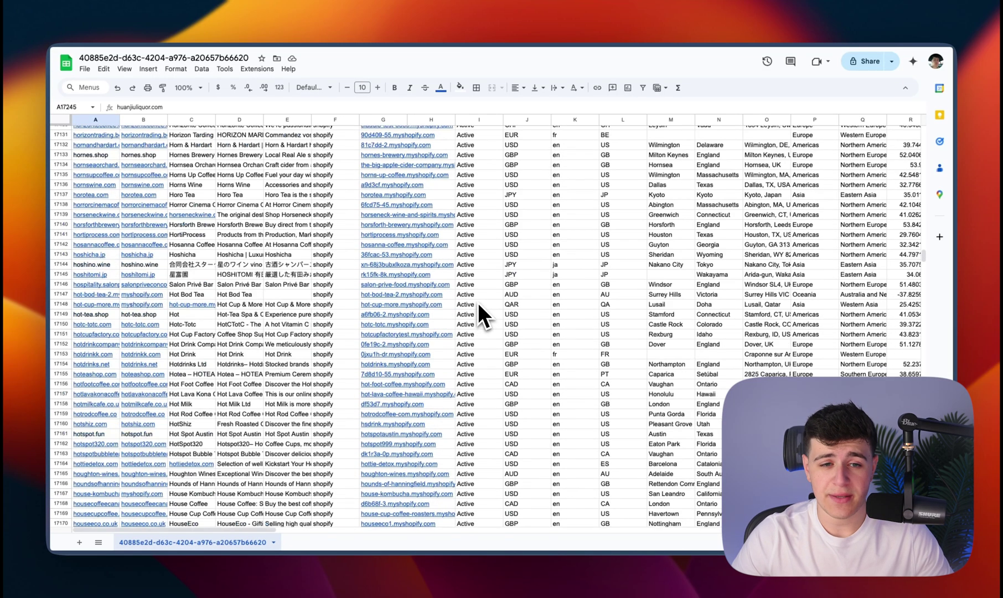
pyautogui.scroll(10, 478, 303)
pyautogui.scroll(10, 476, 301)
pyautogui.scroll(10, 477, 293)
pyautogui.scroll(10, 476, 293)
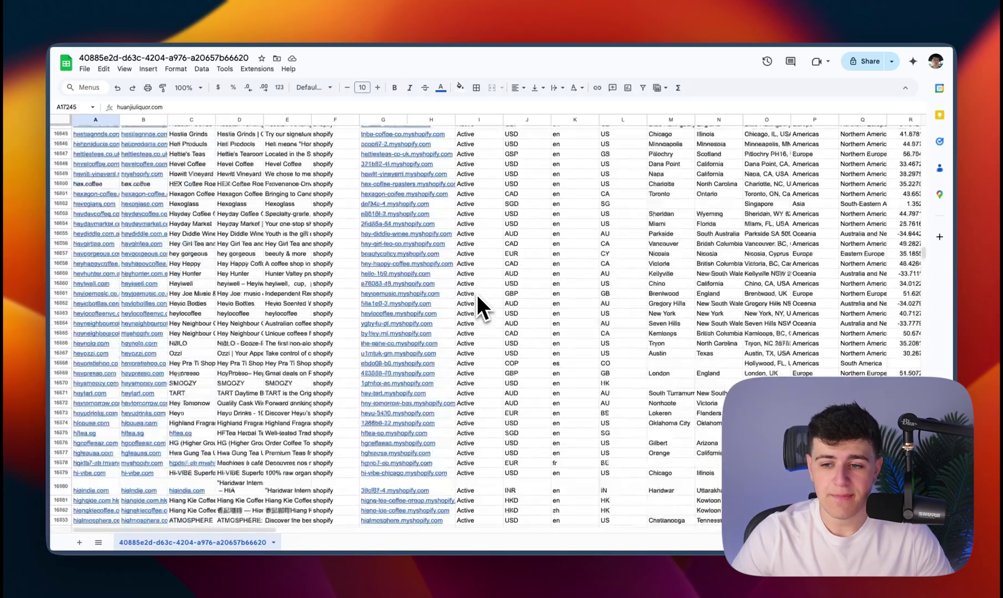
pyautogui.scroll(10, 477, 294)
pyautogui.scroll(10, 476, 294)
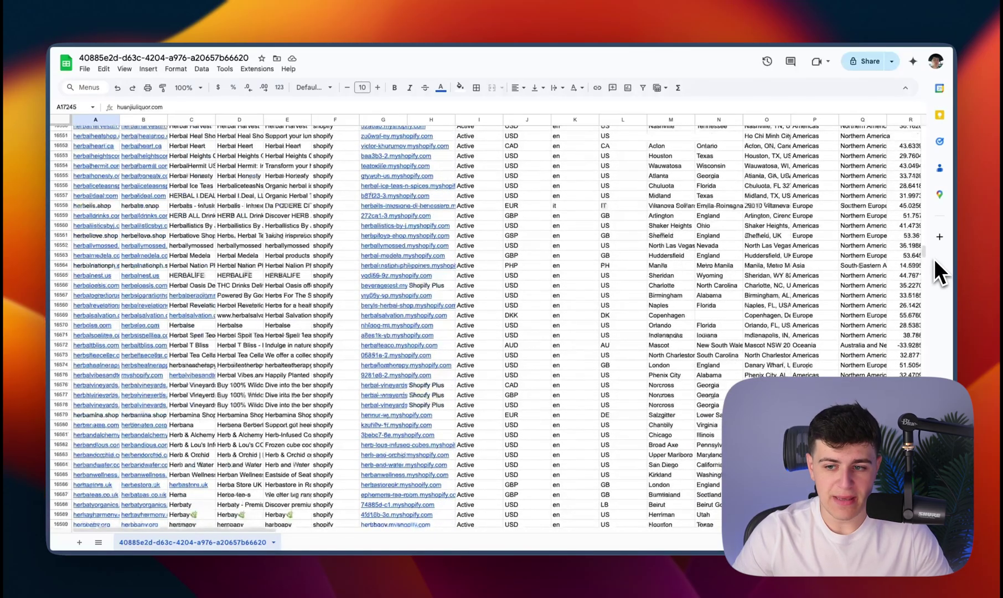
pyautogui.moveTo(924, 255); pyautogui.dragTo(937, 99)
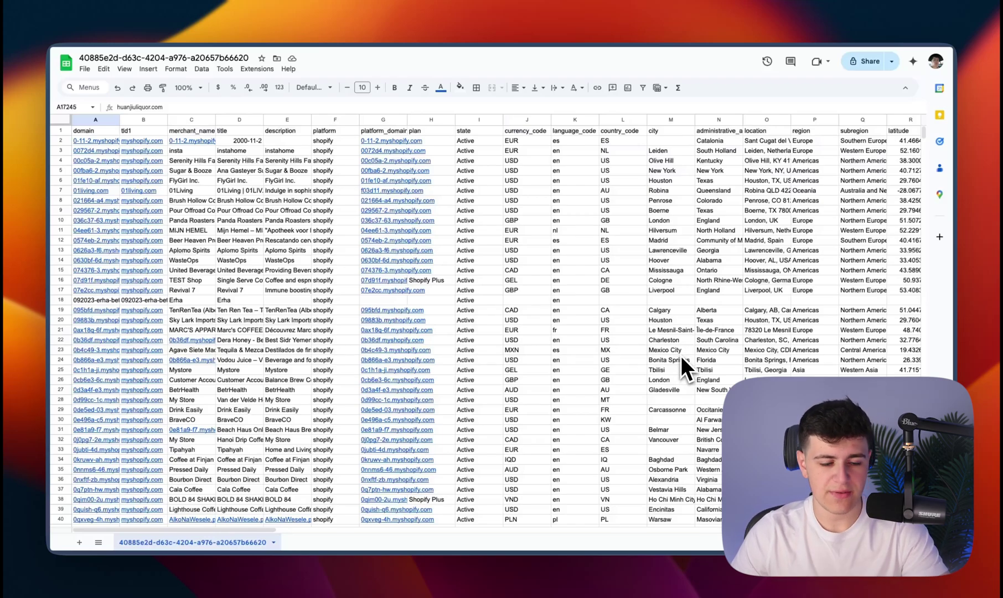
# Step: Check a store's description and domain entry, then load the Lead Academy website via 'lea'
pyautogui.click(298, 360)
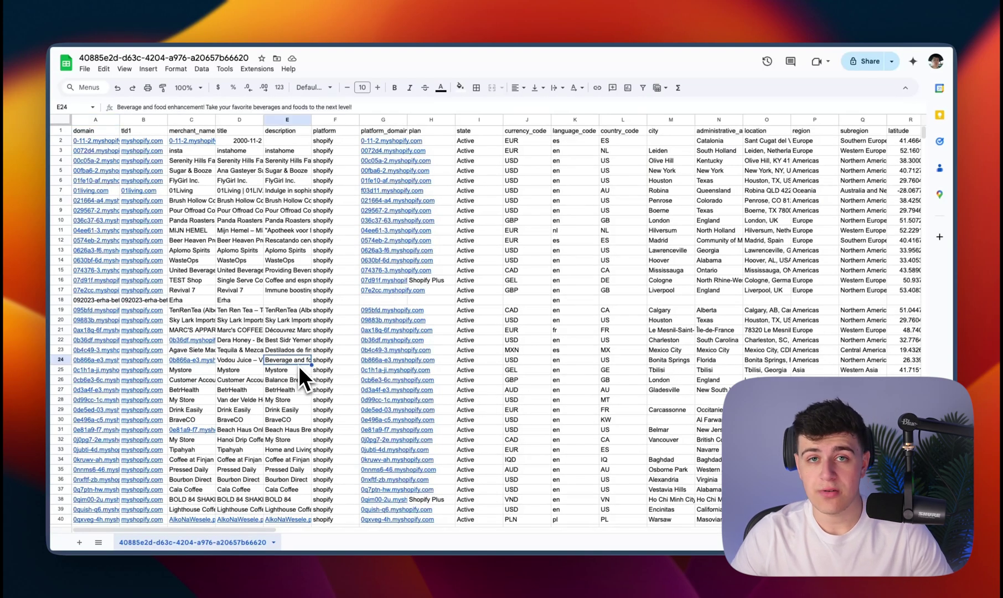
pyautogui.click(142, 280)
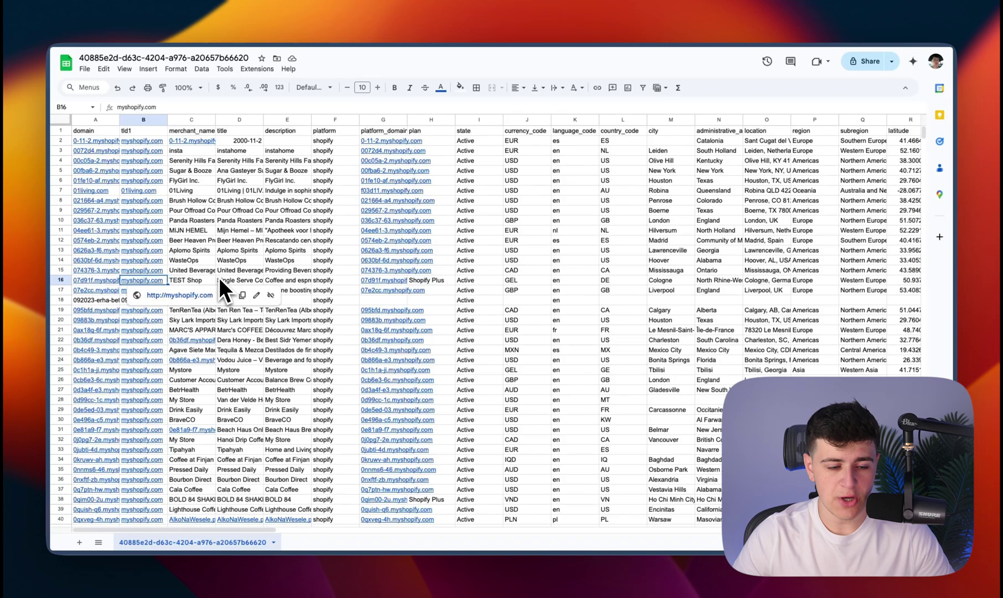
pyautogui.click(237, 269)
pyautogui.press('super+t')
pyautogui.write('lea')
pyautogui.press('Return')
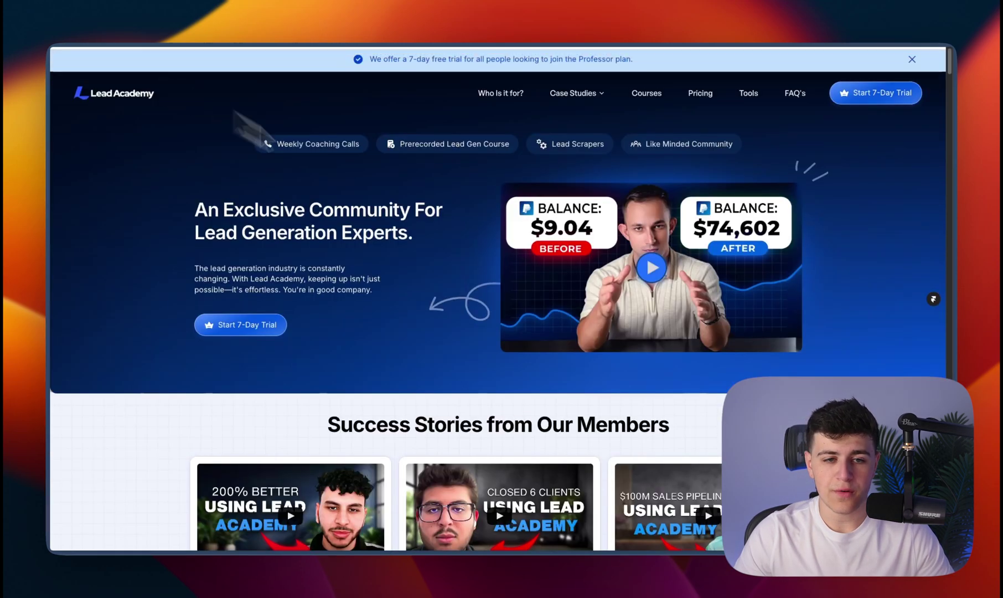
pyautogui.scroll(-10, 402, 228)
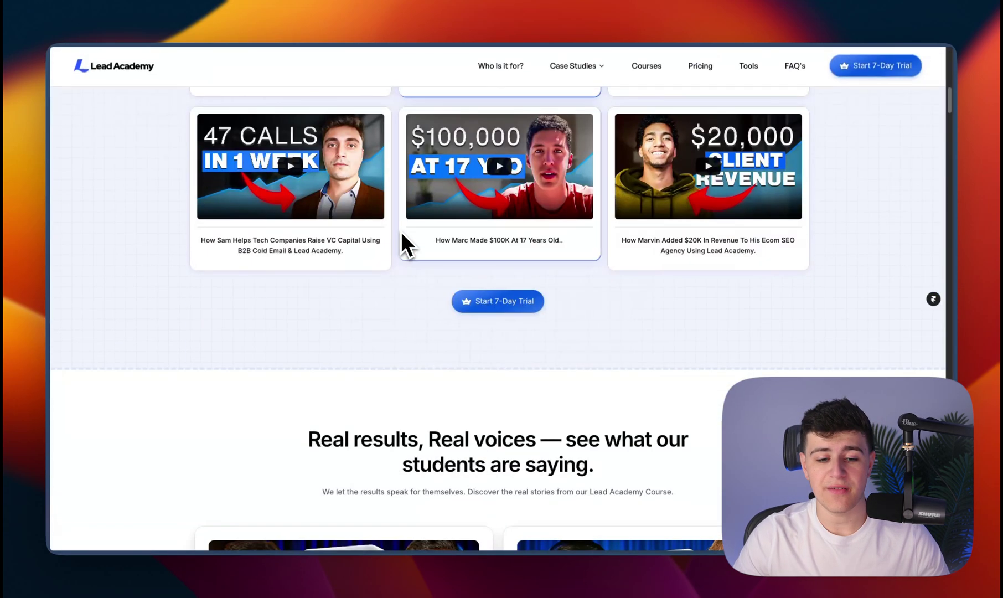
pyautogui.scroll(-8, 402, 232)
pyautogui.scroll(-8, 401, 232)
pyautogui.scroll(-8, 400, 232)
pyautogui.scroll(-8, 400, 231)
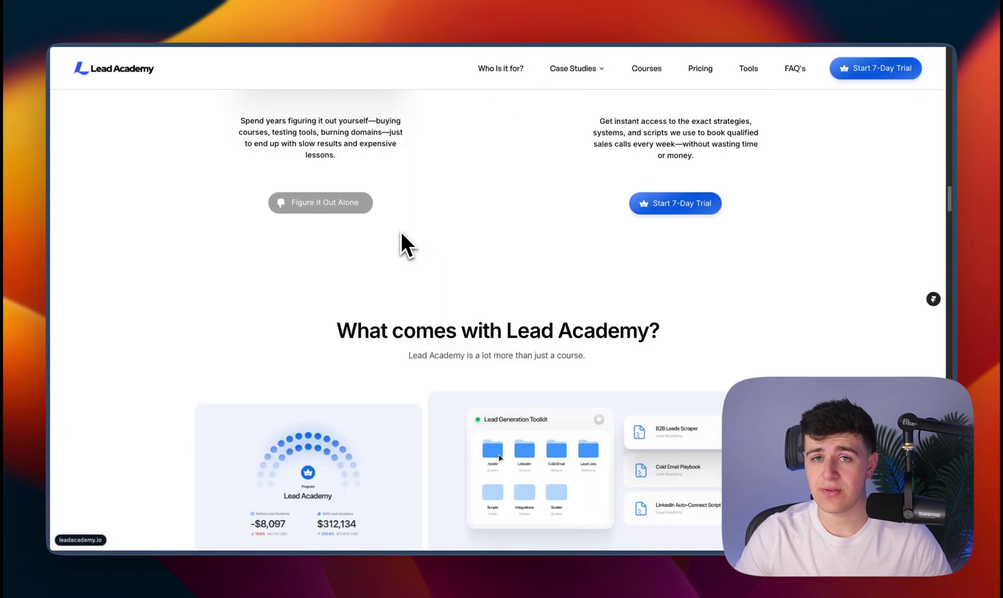
pyautogui.scroll(-2, 401, 231)
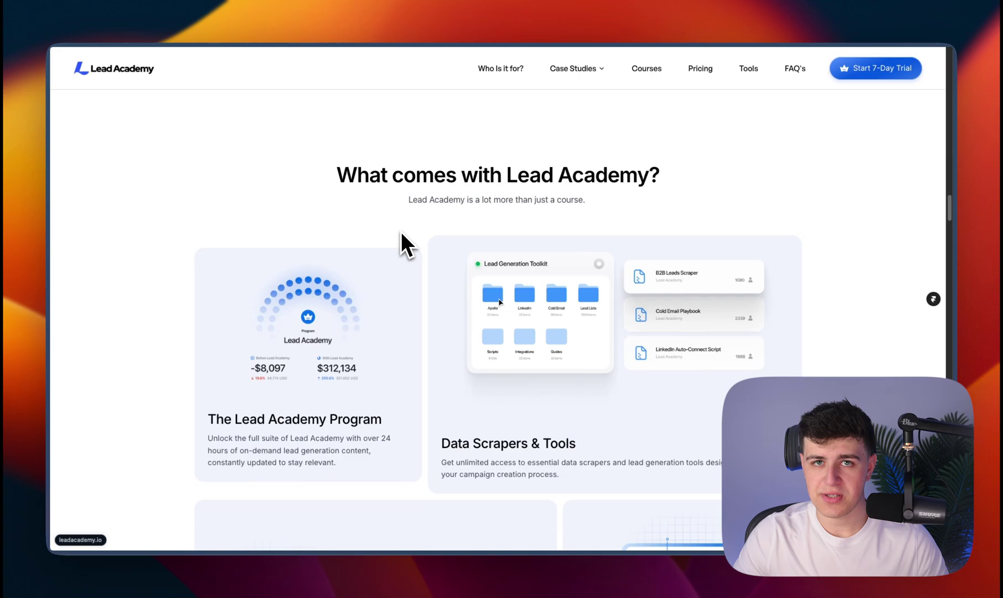
pyautogui.scroll(-5, 400, 232)
pyautogui.scroll(-4, 408, 225)
pyautogui.scroll(-5, 408, 225)
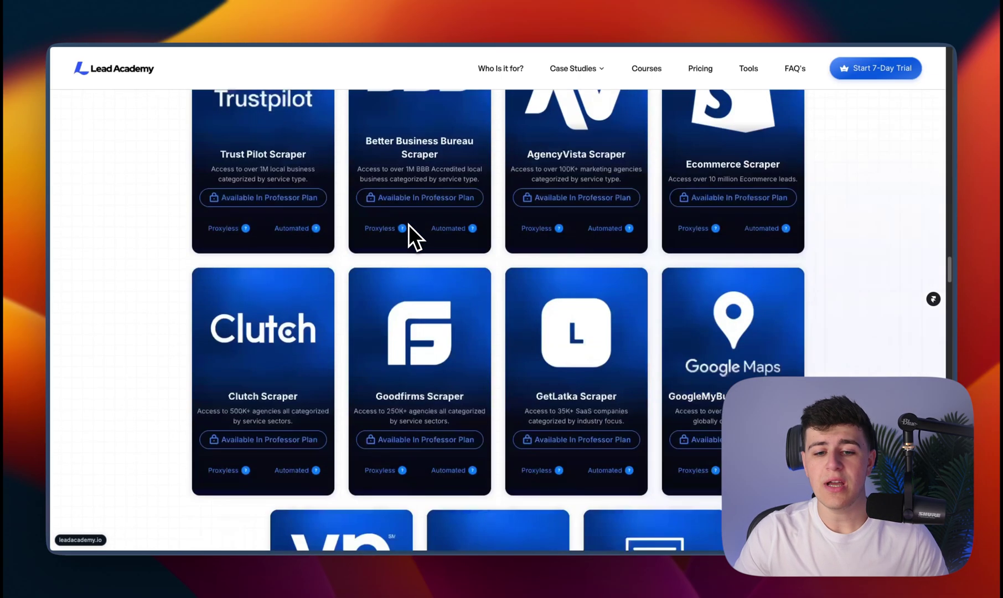